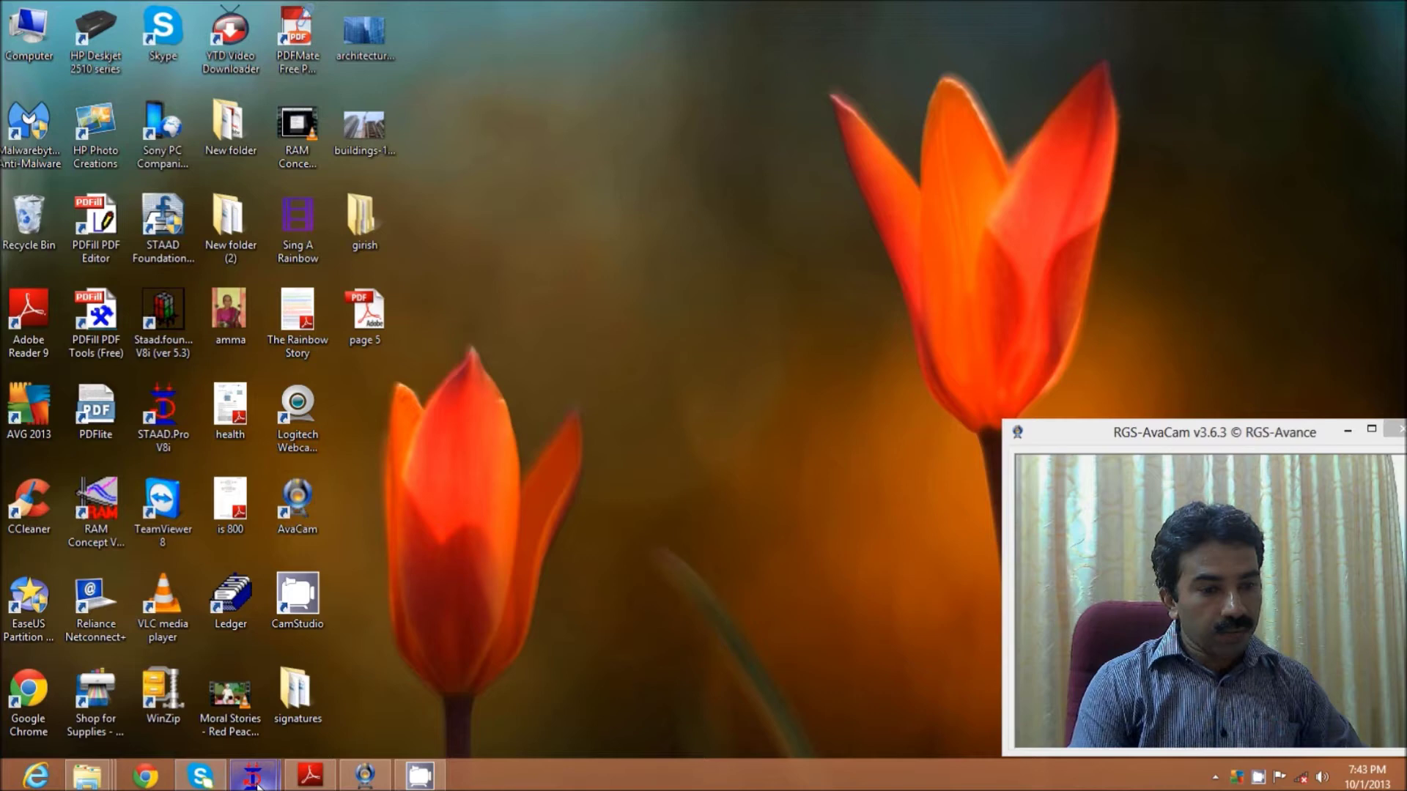
# - Switch to STAAD.Pro V8i and open the recent file csp(For raft design)
pyautogui.moveTo(252, 775)
pyautogui.click(294, 706)
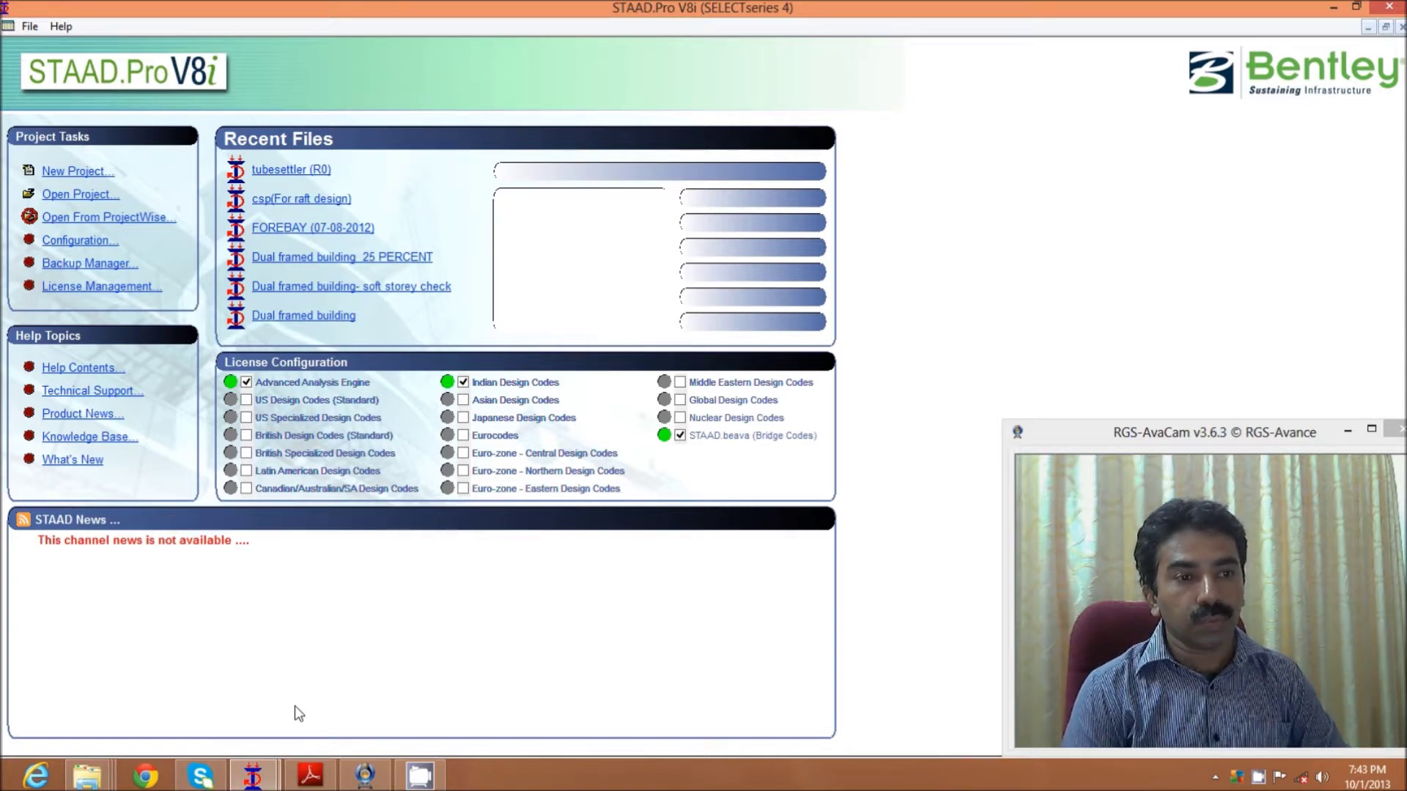
pyautogui.click(304, 205)
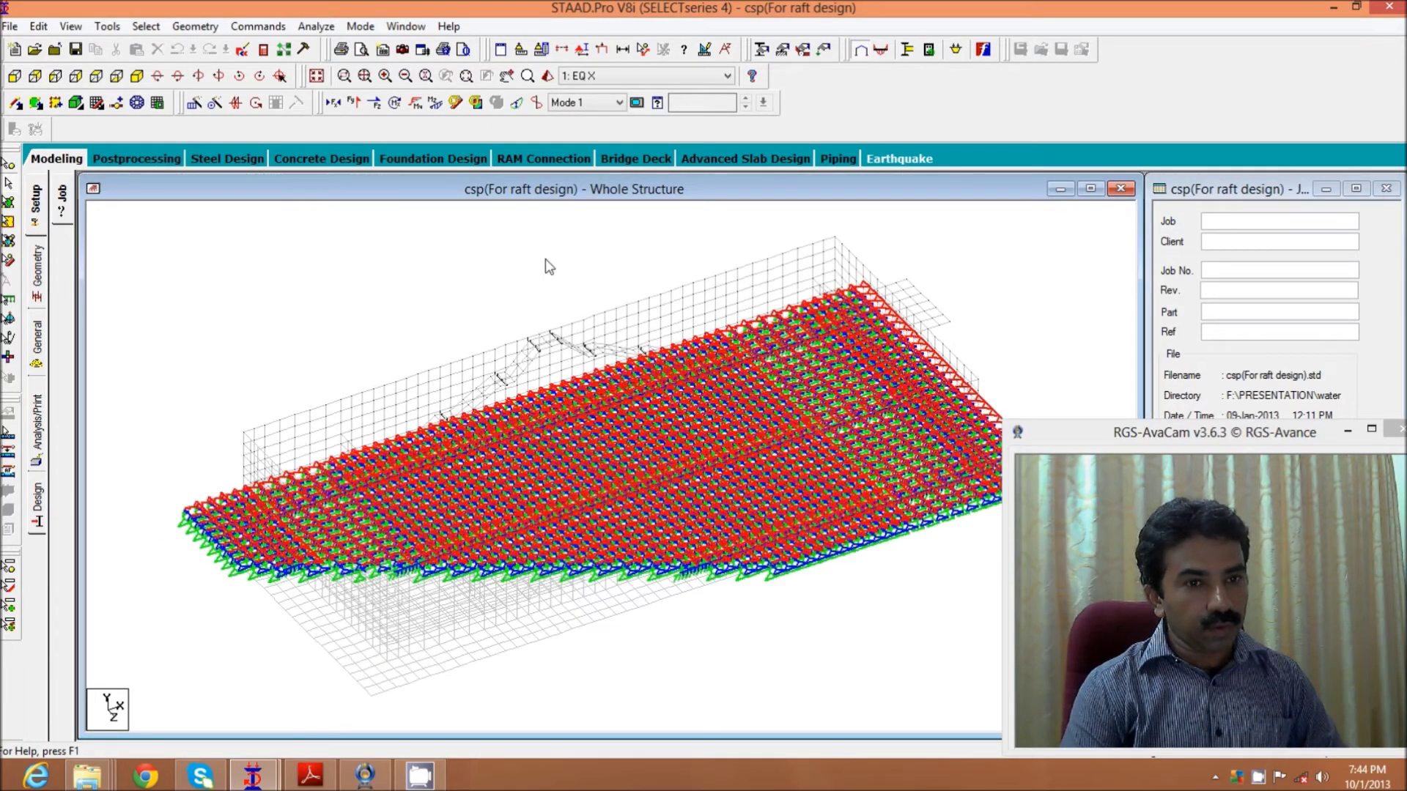
# - Show the tank model in a maximized 3D rendered view that looks down into its compartments
pyautogui.click(547, 76)
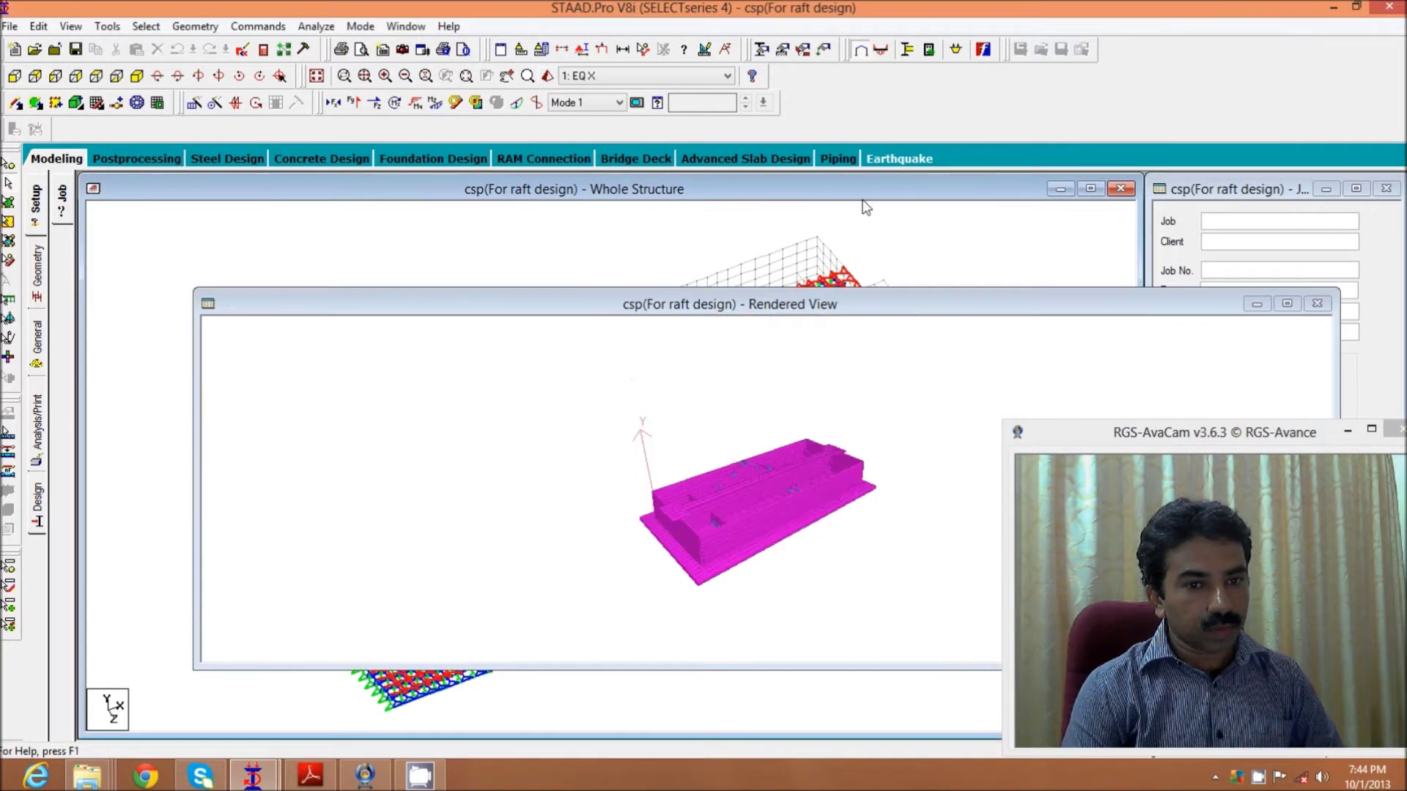
pyautogui.click(1286, 303)
pyautogui.moveTo(586, 401); pyautogui.dragTo(631, 528)
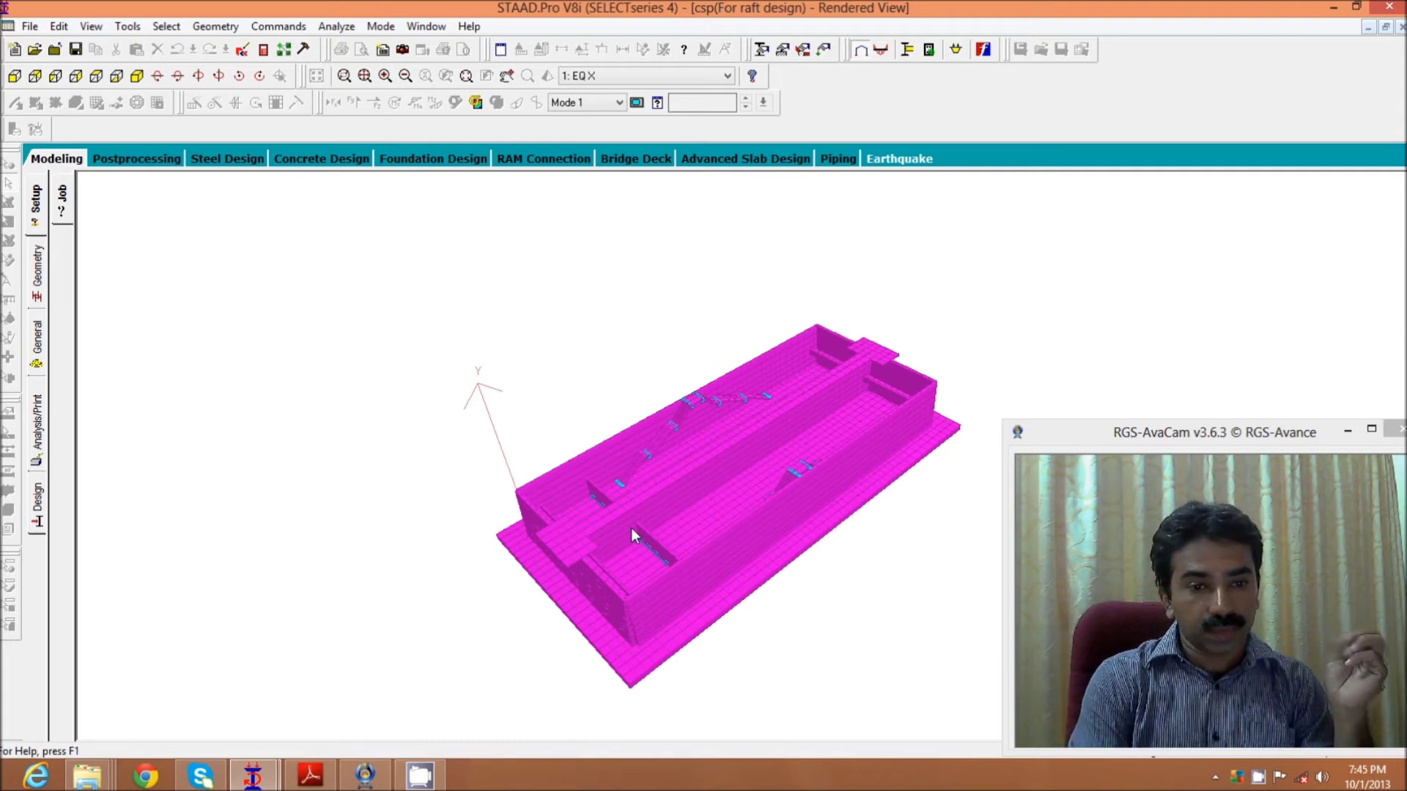
# - Consult clause 5.3 on rectangular tank walls in 3370_2.pdf in Adobe Reader, and return to the rendered raft model in STAAD.Pro
pyautogui.click(310, 775)
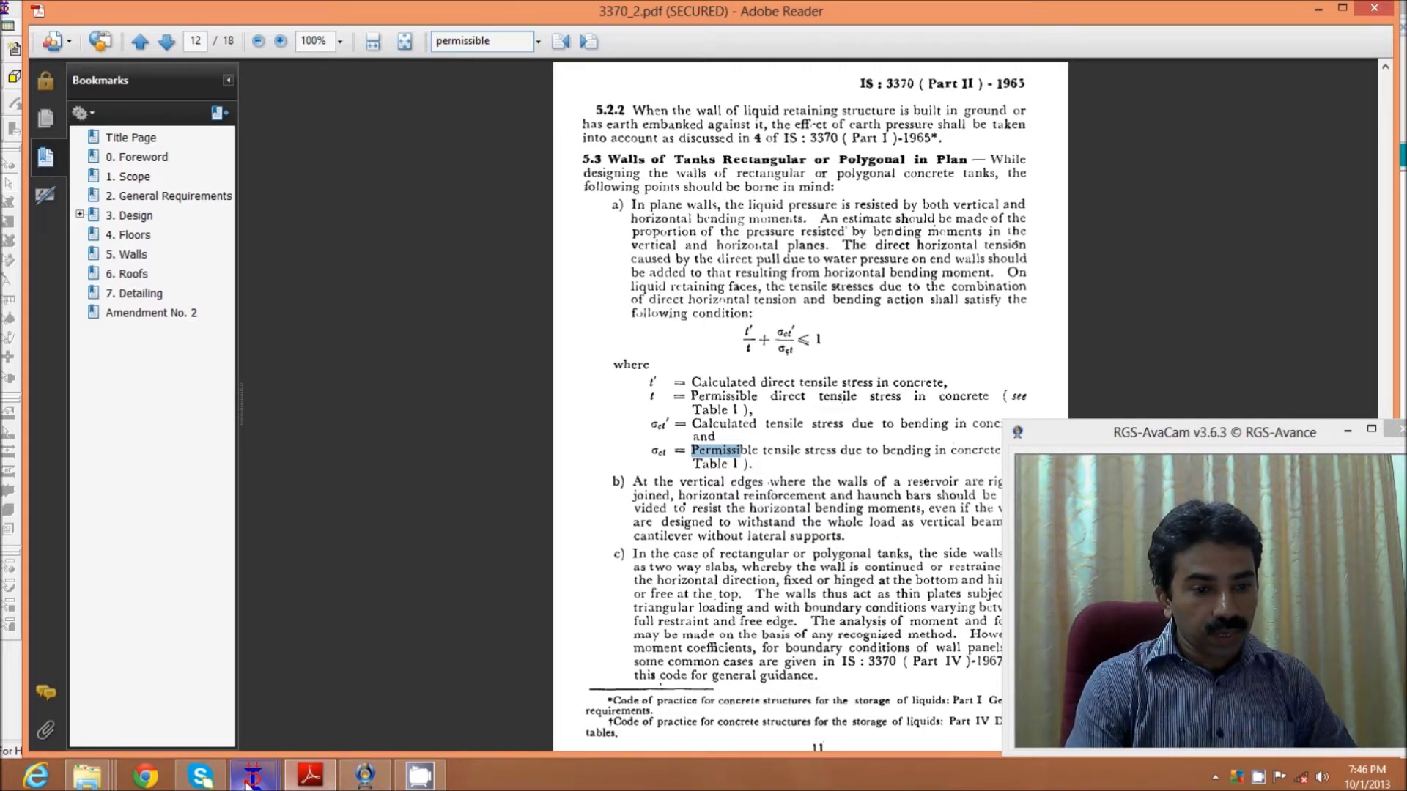
pyautogui.moveTo(249, 781)
pyautogui.click(359, 708)
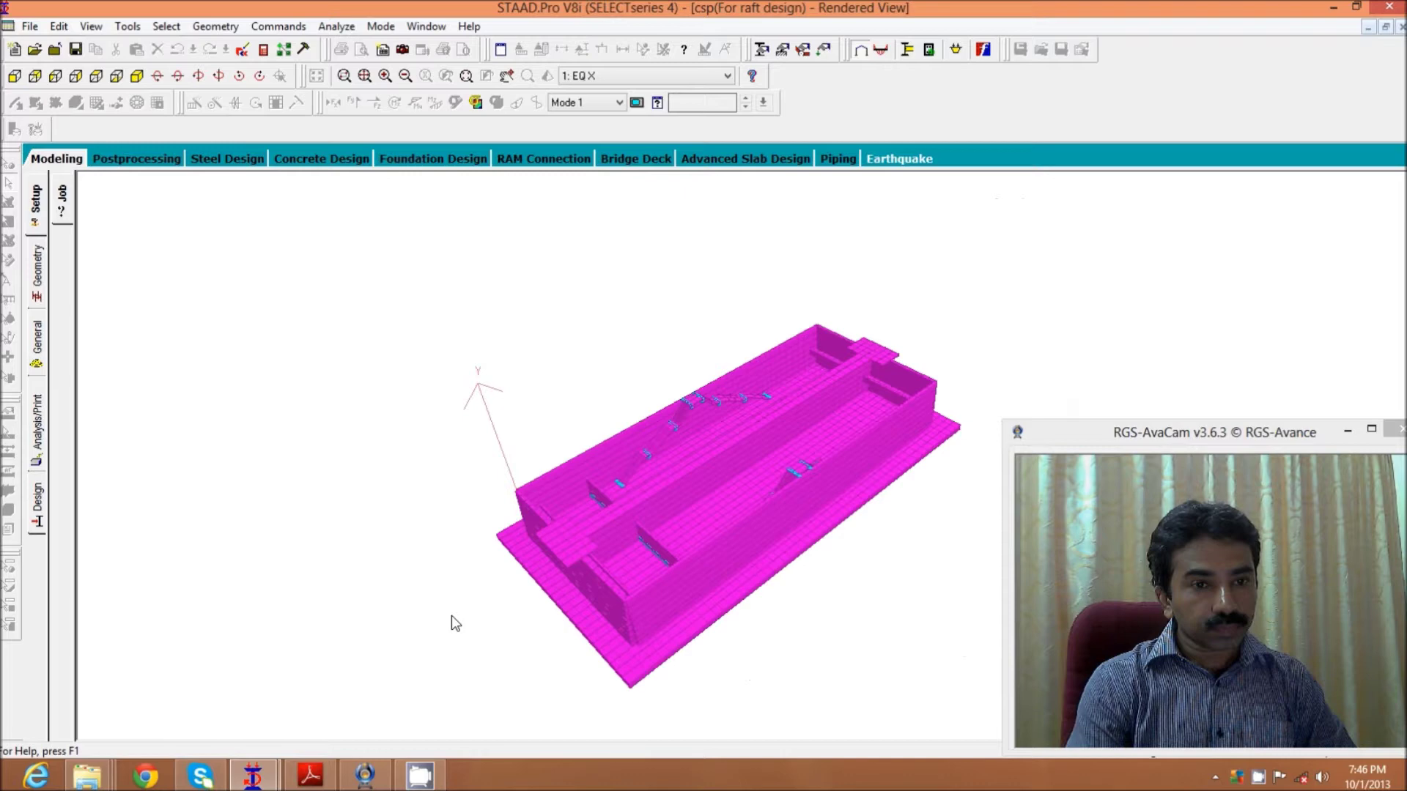
# - Close the rendered view and check the geometry details of a plate in the upper part of the long wall
pyautogui.click(1401, 27)
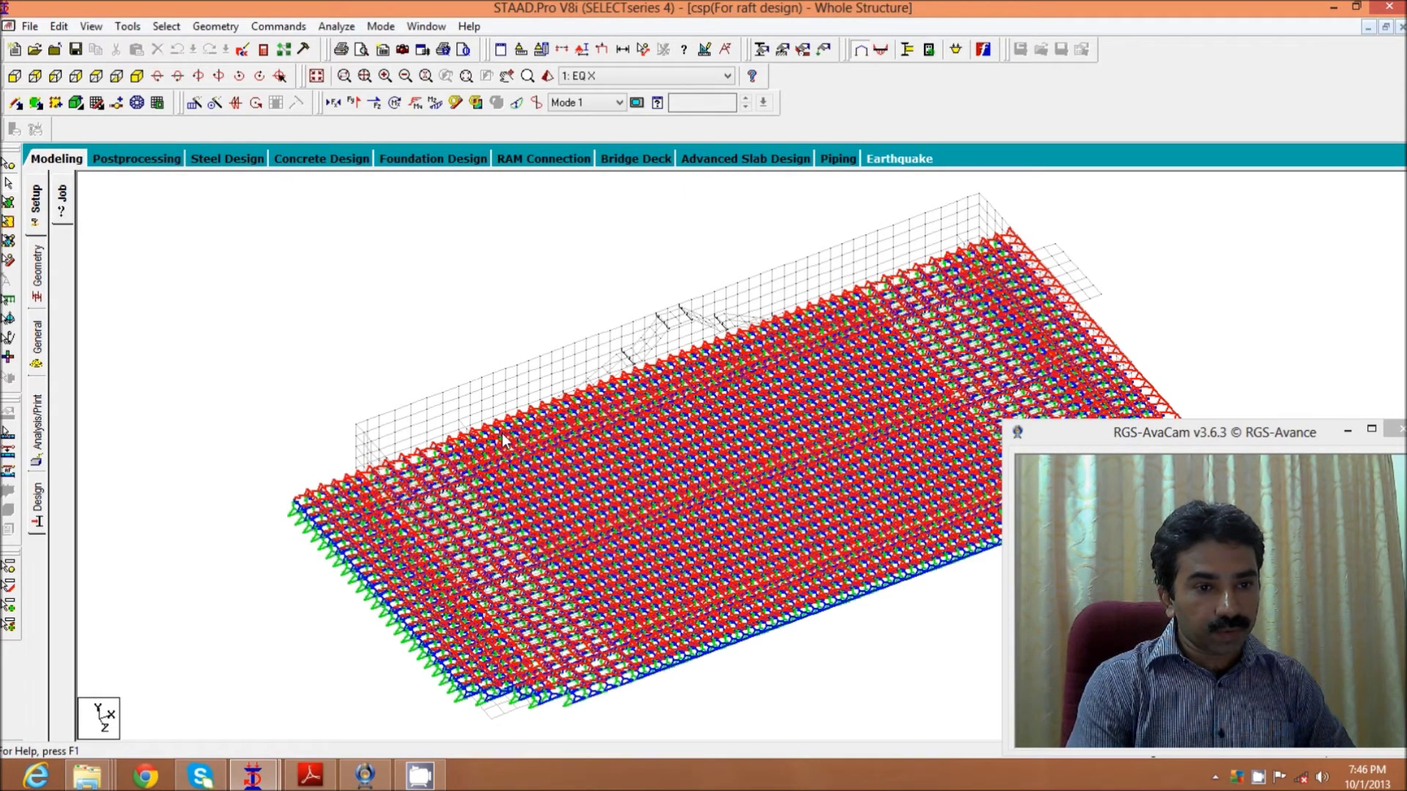
pyautogui.scroll(1, 503, 439)
pyautogui.click(9, 202)
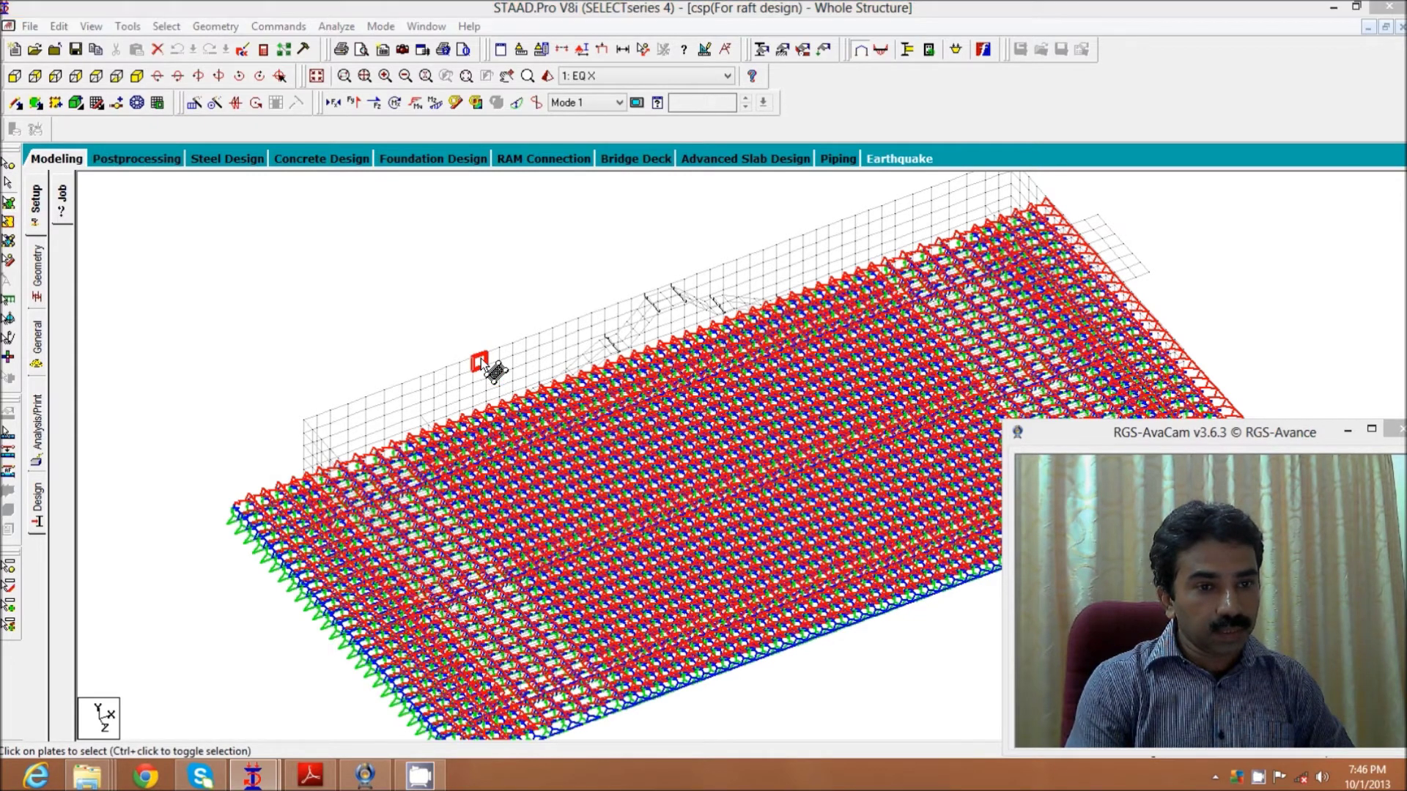
pyautogui.doubleClick(481, 358)
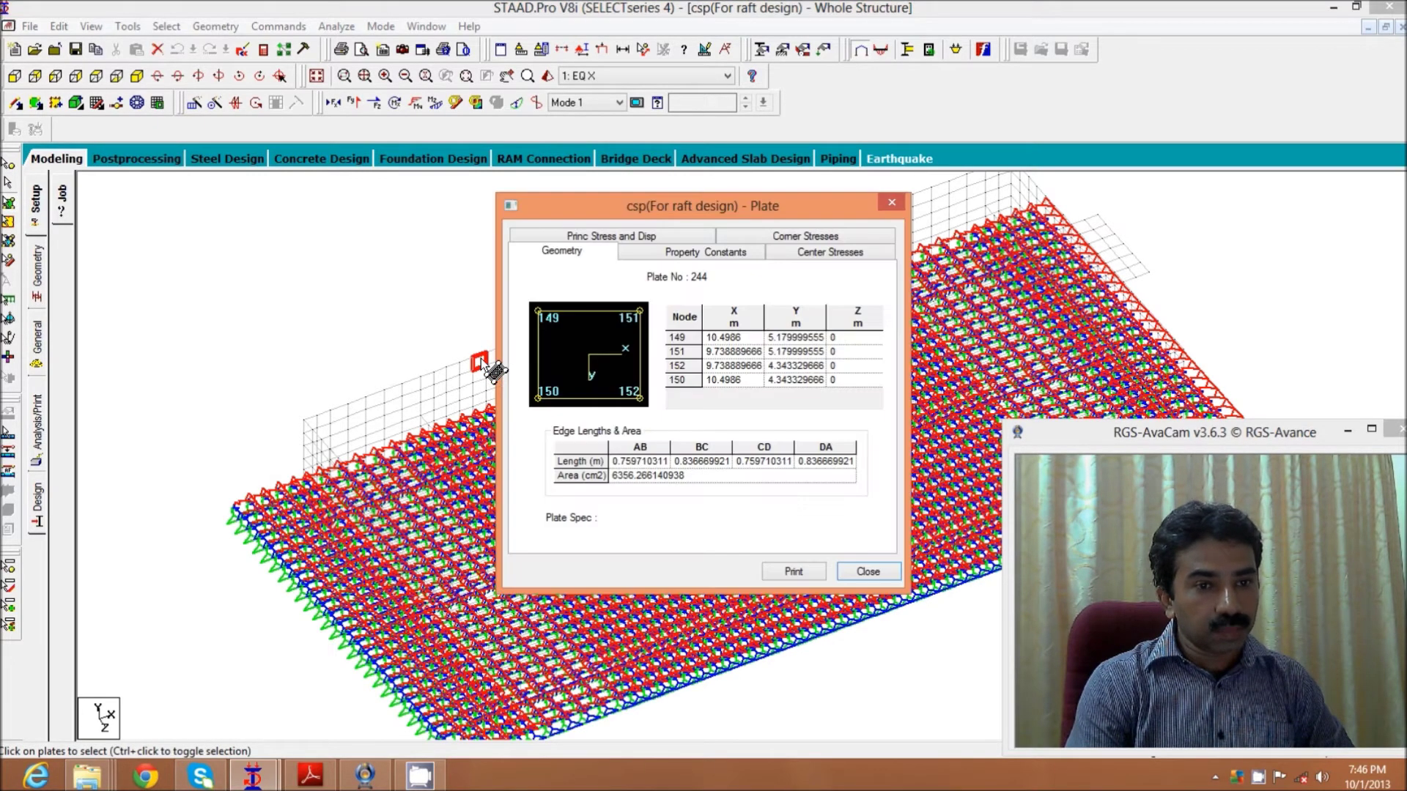
pyautogui.click(891, 202)
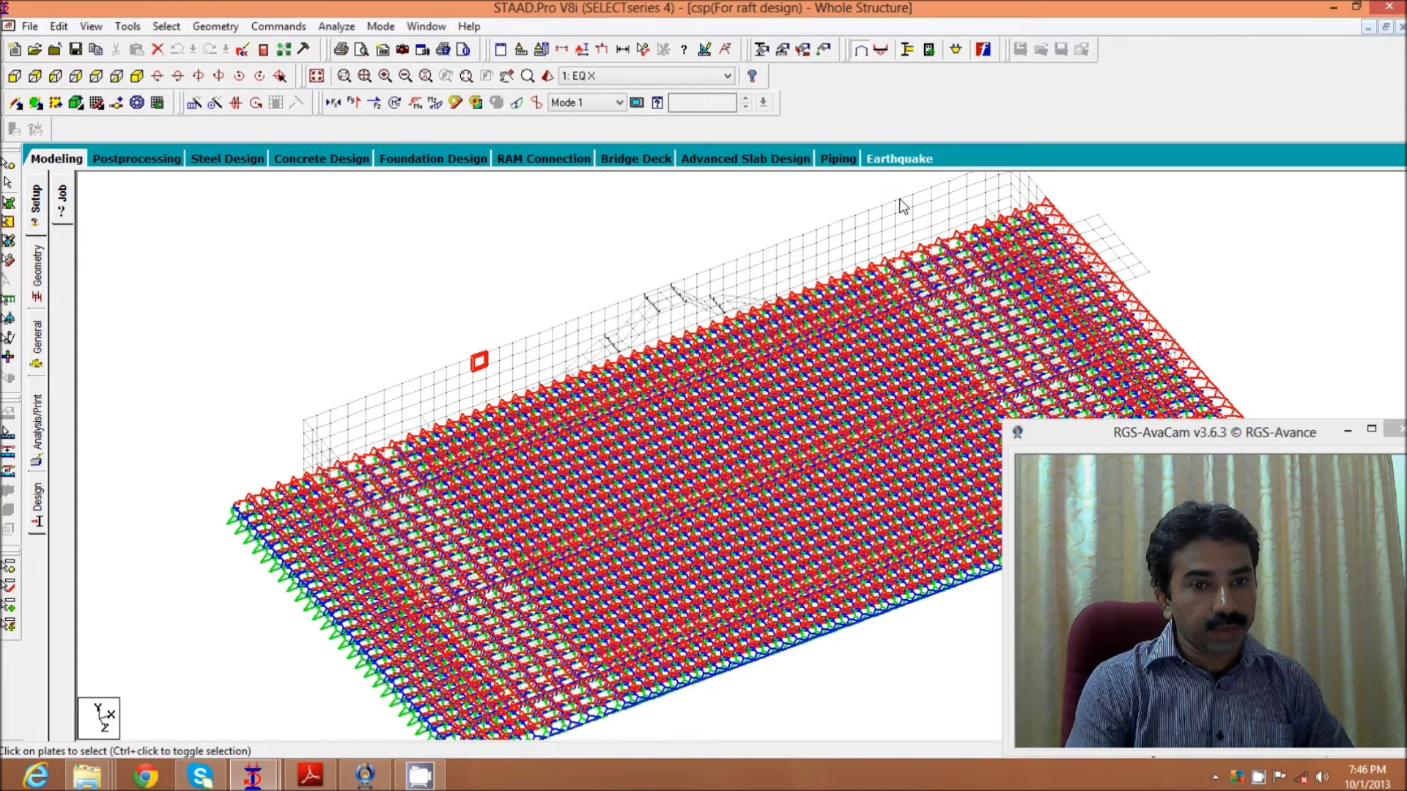
# - In postprocessing with all load cases included, list the selected long-wall plate's forces for load case 7 WATER LOAD 2 only
pyautogui.click(154, 160)
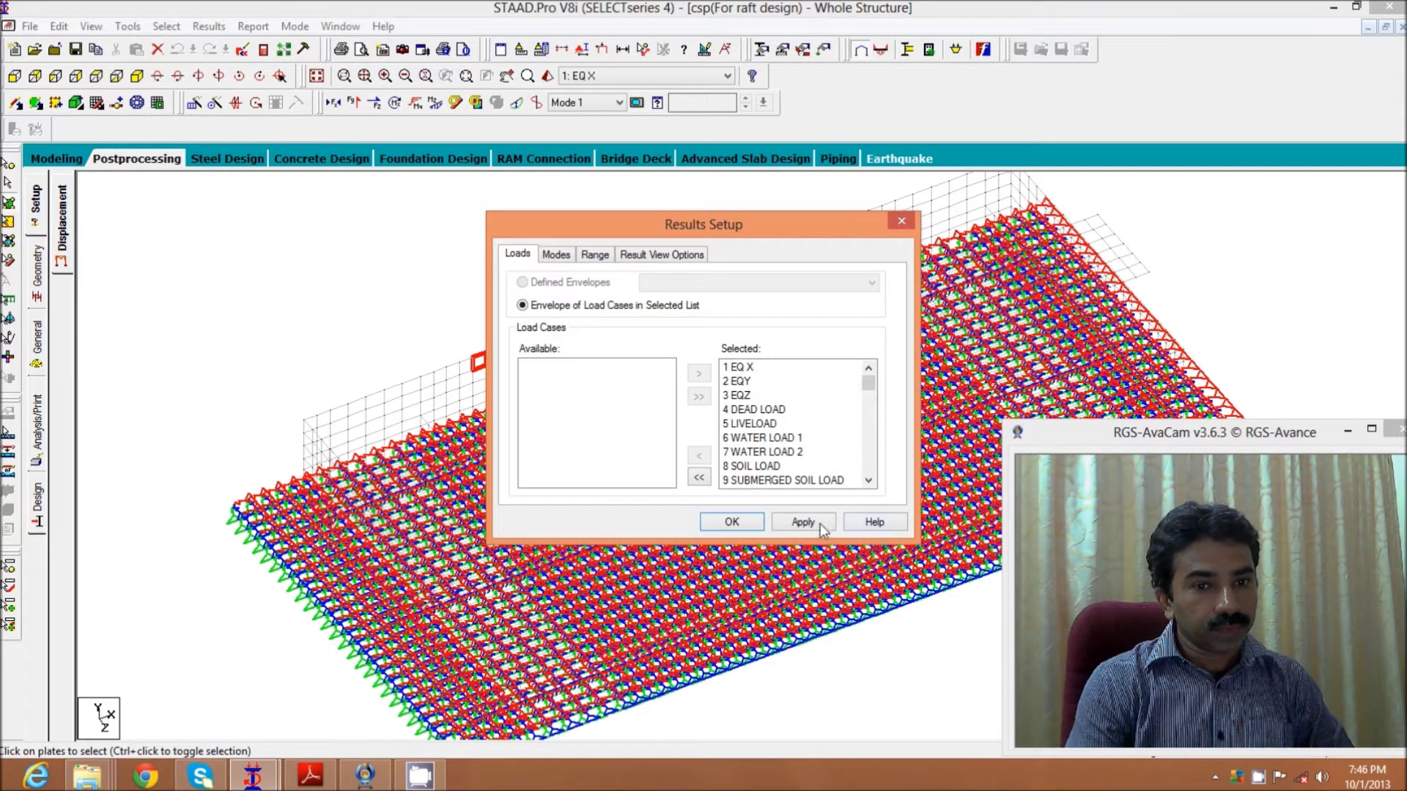
pyautogui.click(710, 524)
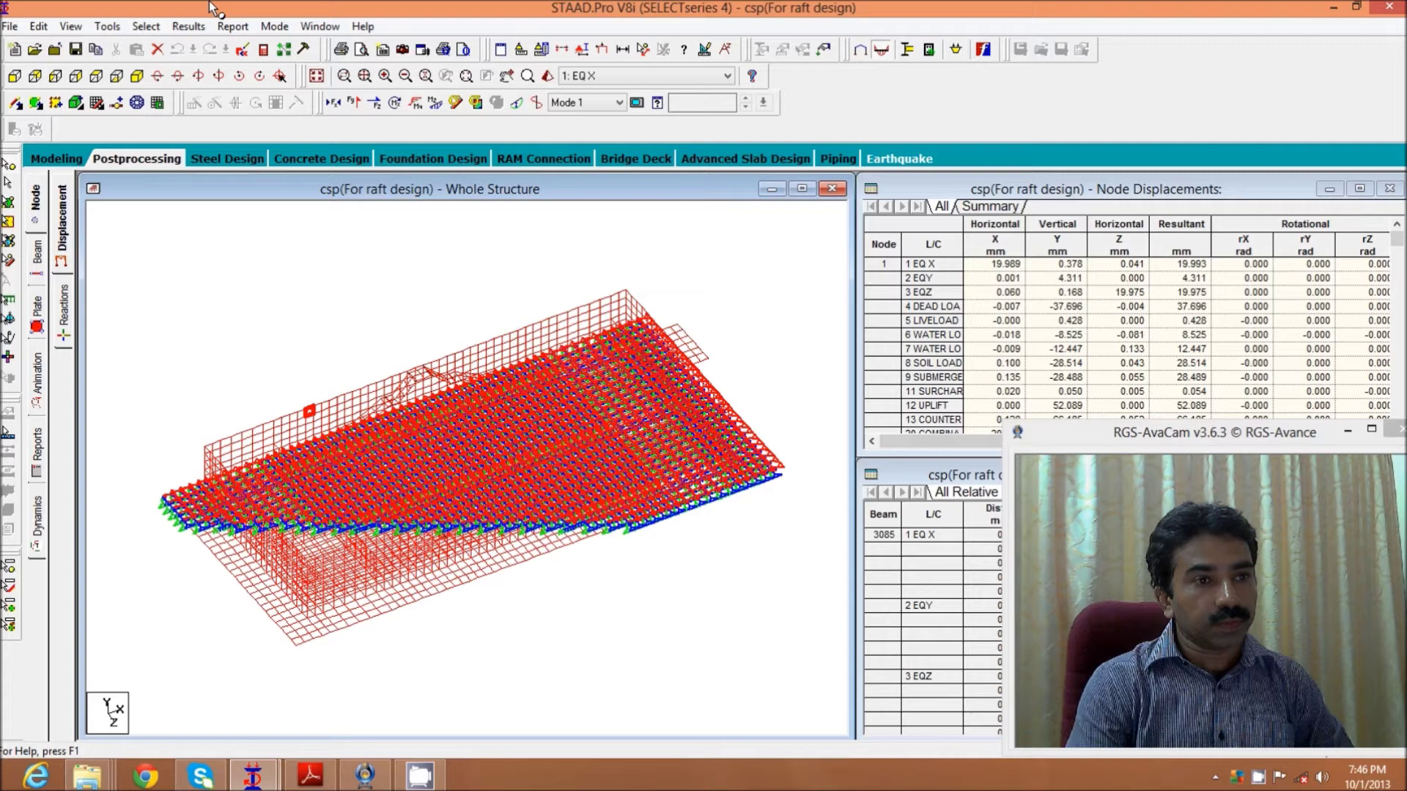
pyautogui.click(232, 26)
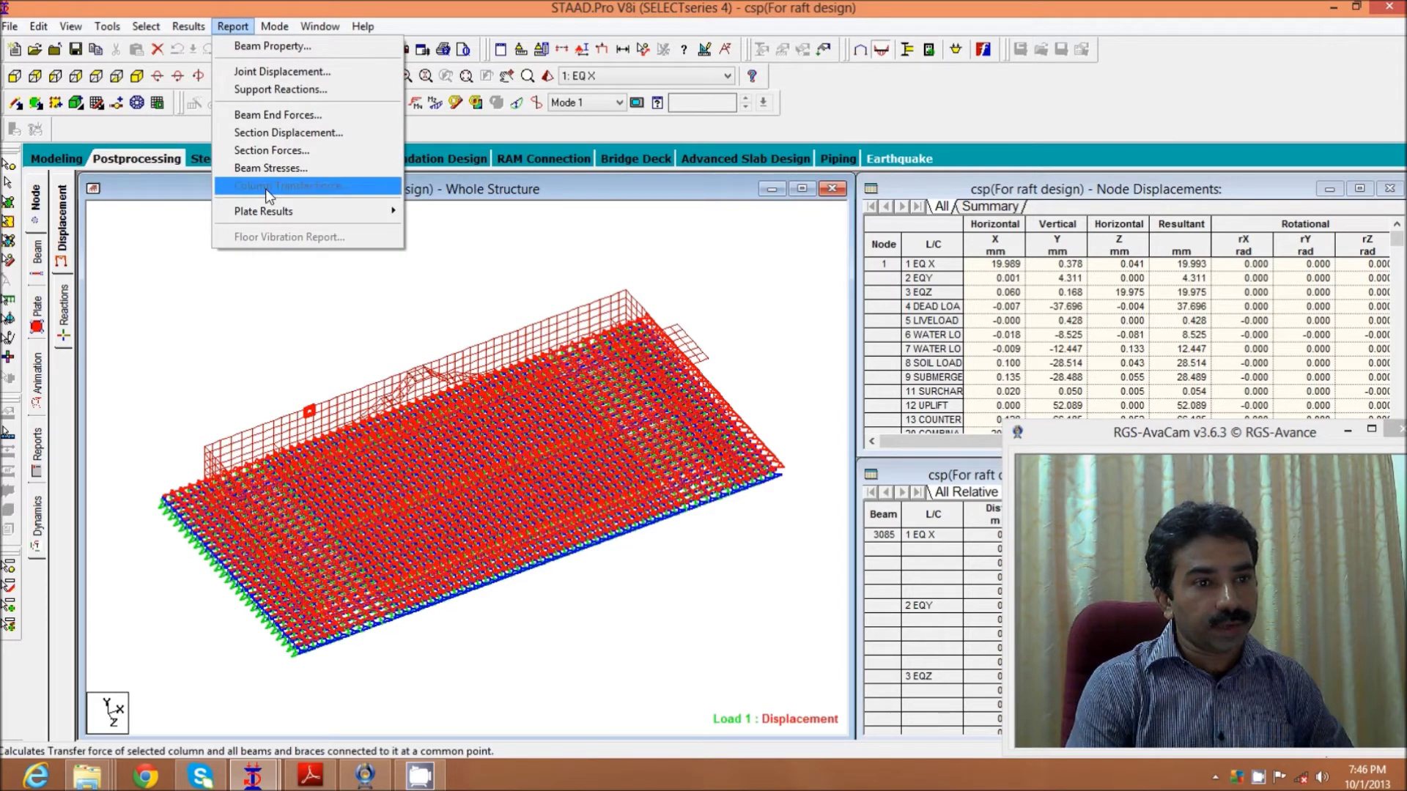
pyautogui.moveTo(330, 211)
pyautogui.click(490, 210)
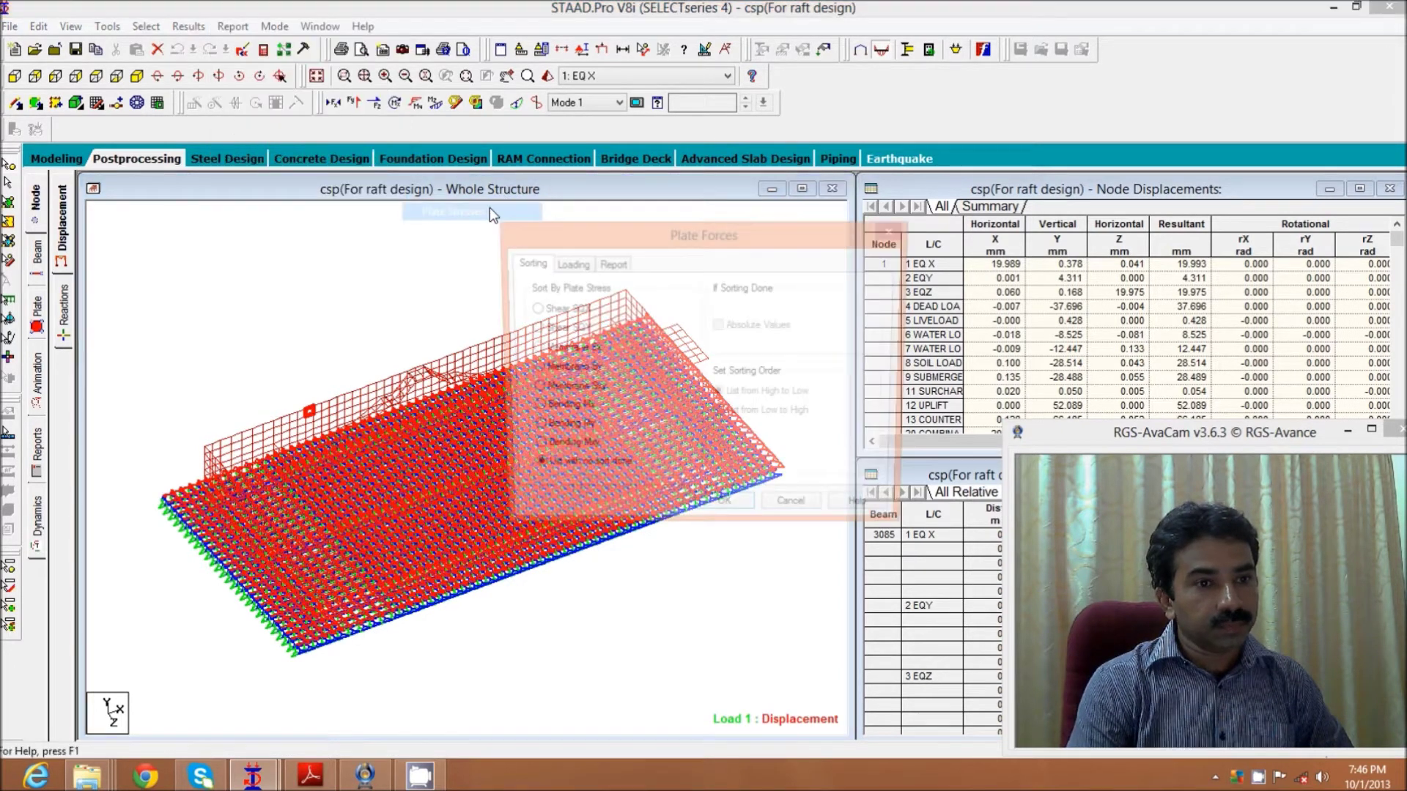
pyautogui.click(566, 263)
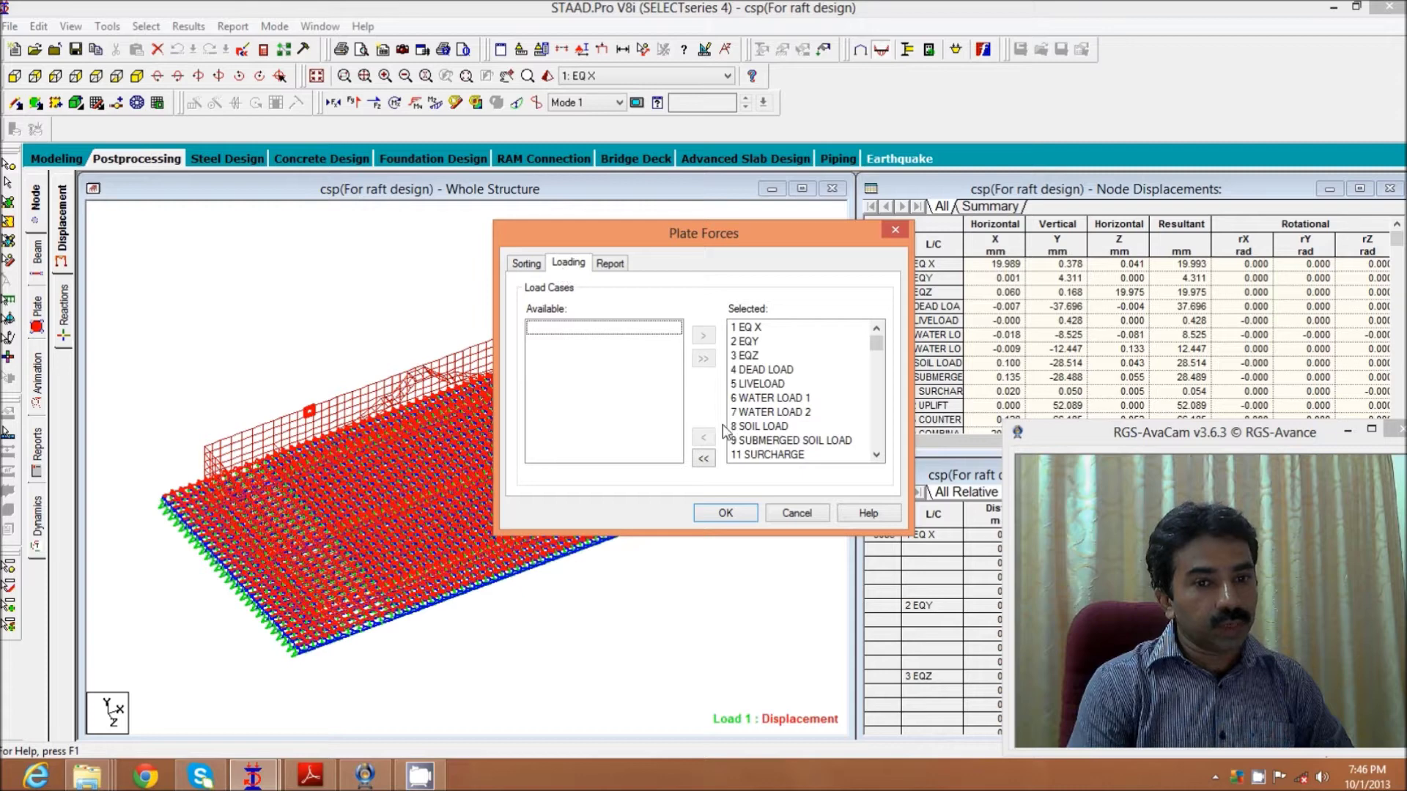
pyautogui.click(758, 413)
pyautogui.click(704, 459)
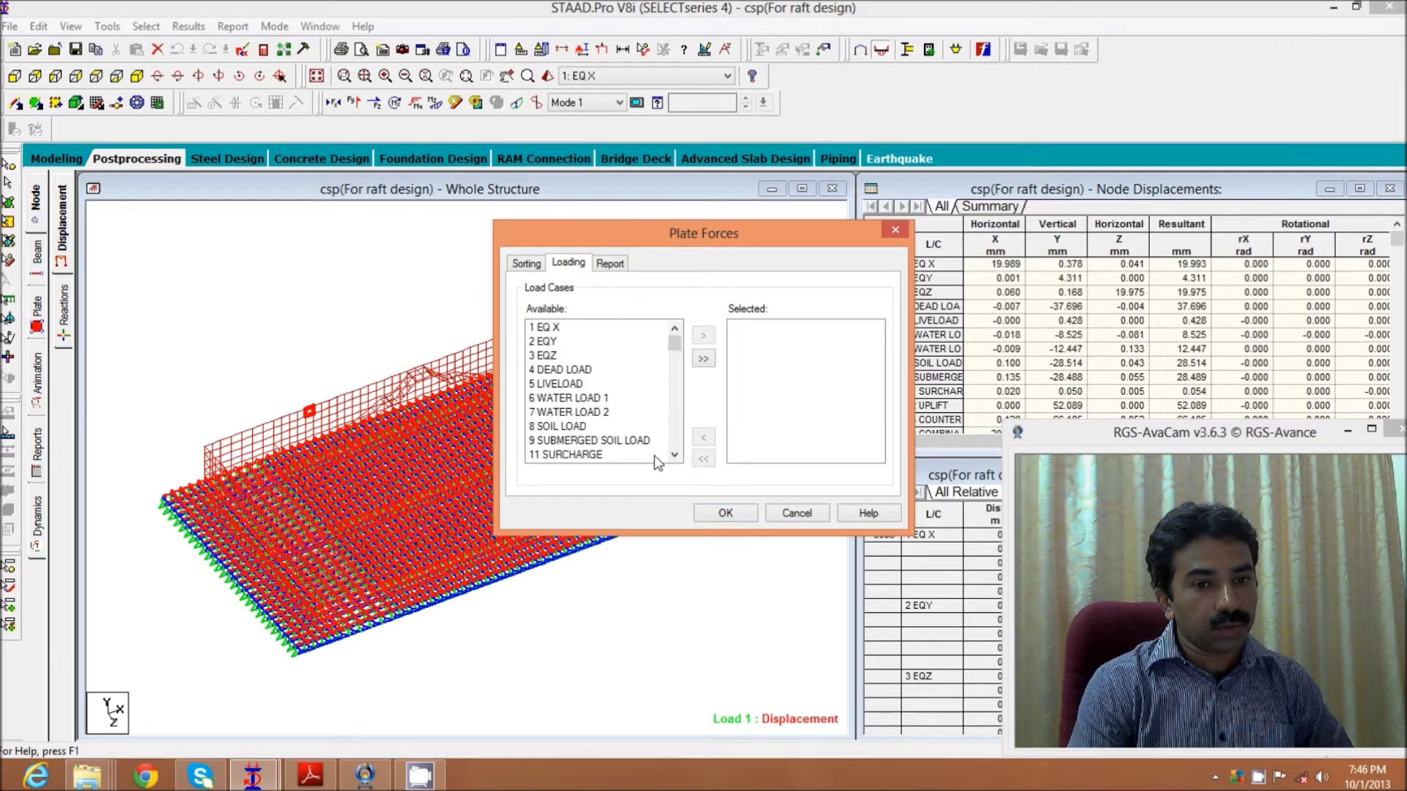
pyautogui.click(704, 336)
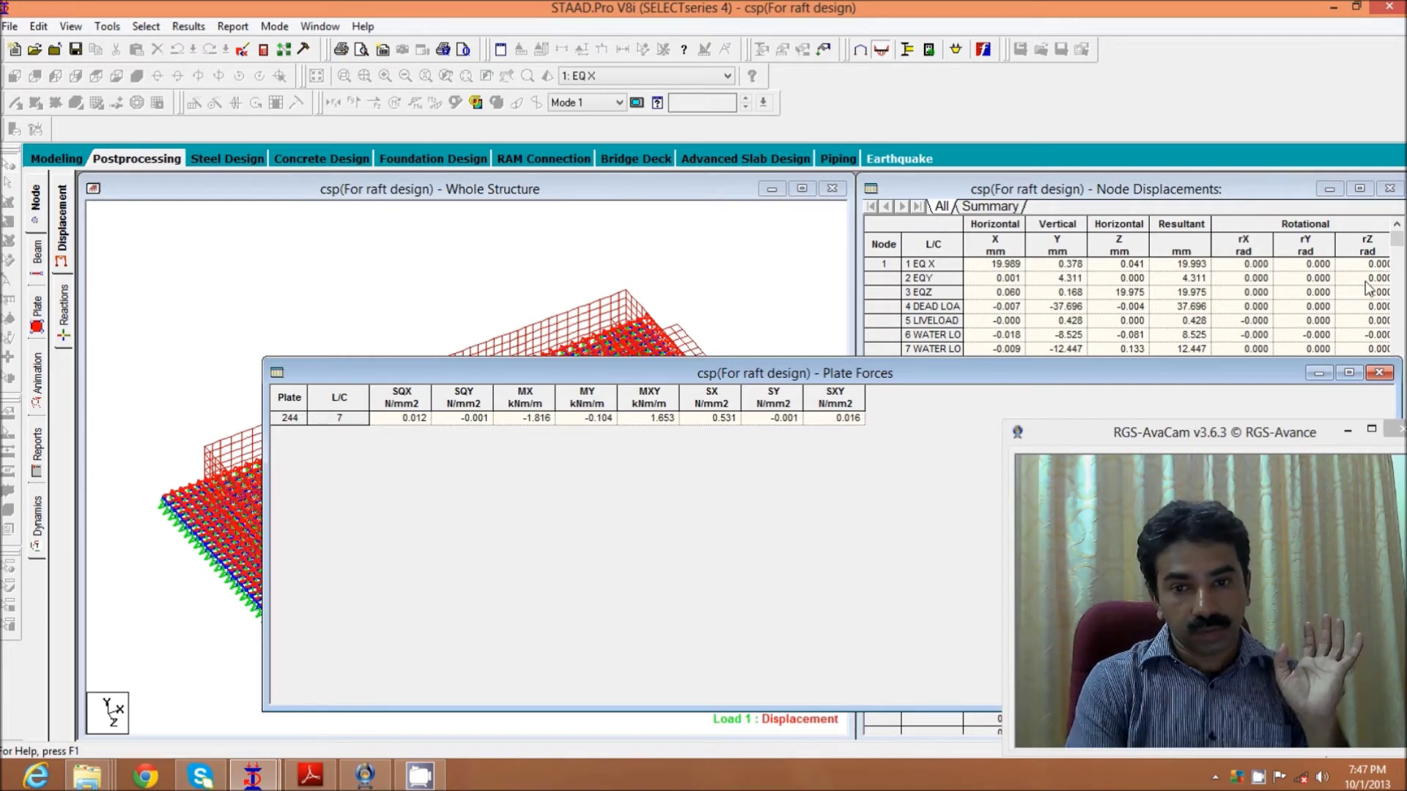
pyautogui.click(1317, 377)
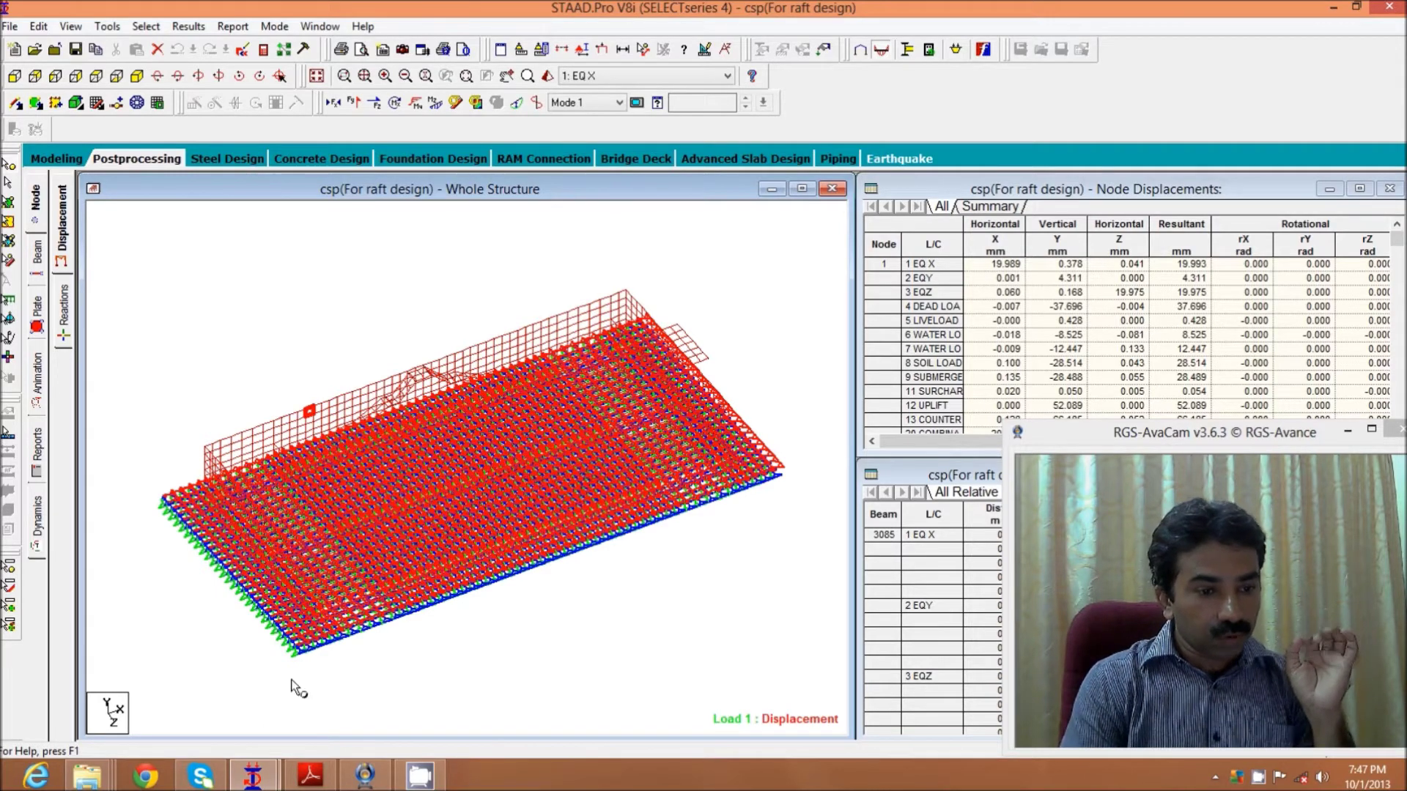
# - Clear the plate selection in the raft model and switch to the tubesettler (R0) model
pyautogui.moveTo(252, 775)
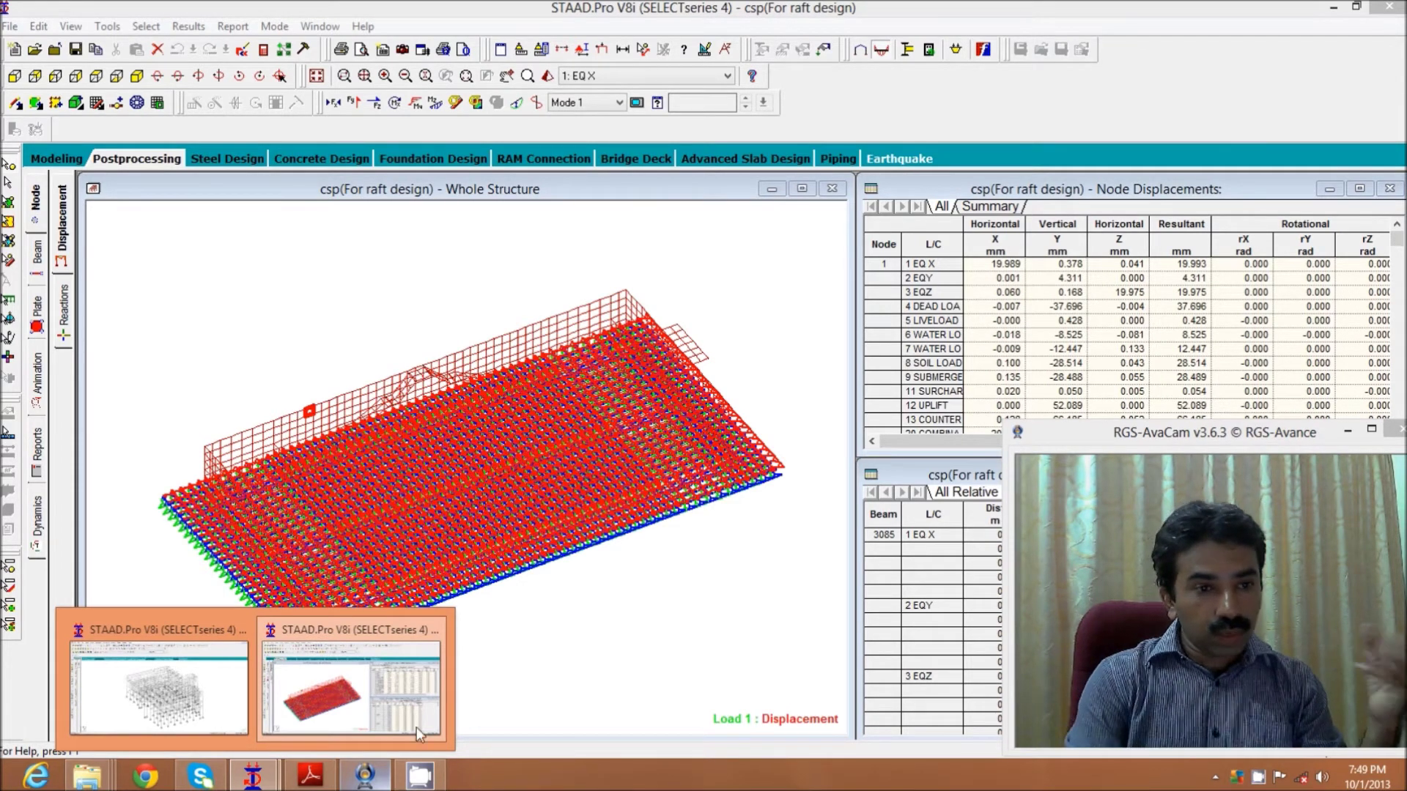
pyautogui.click(415, 342)
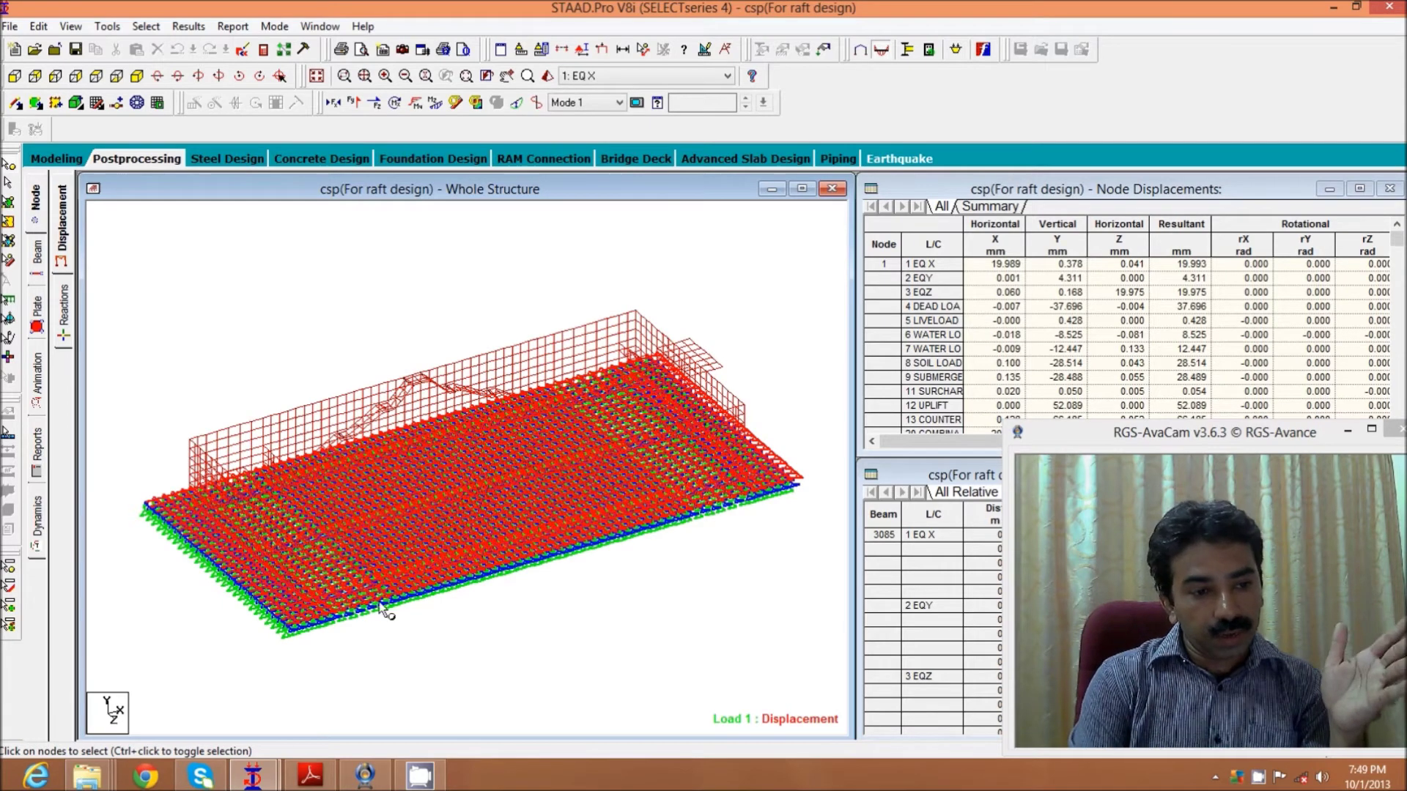
pyautogui.moveTo(258, 777)
pyautogui.click(205, 714)
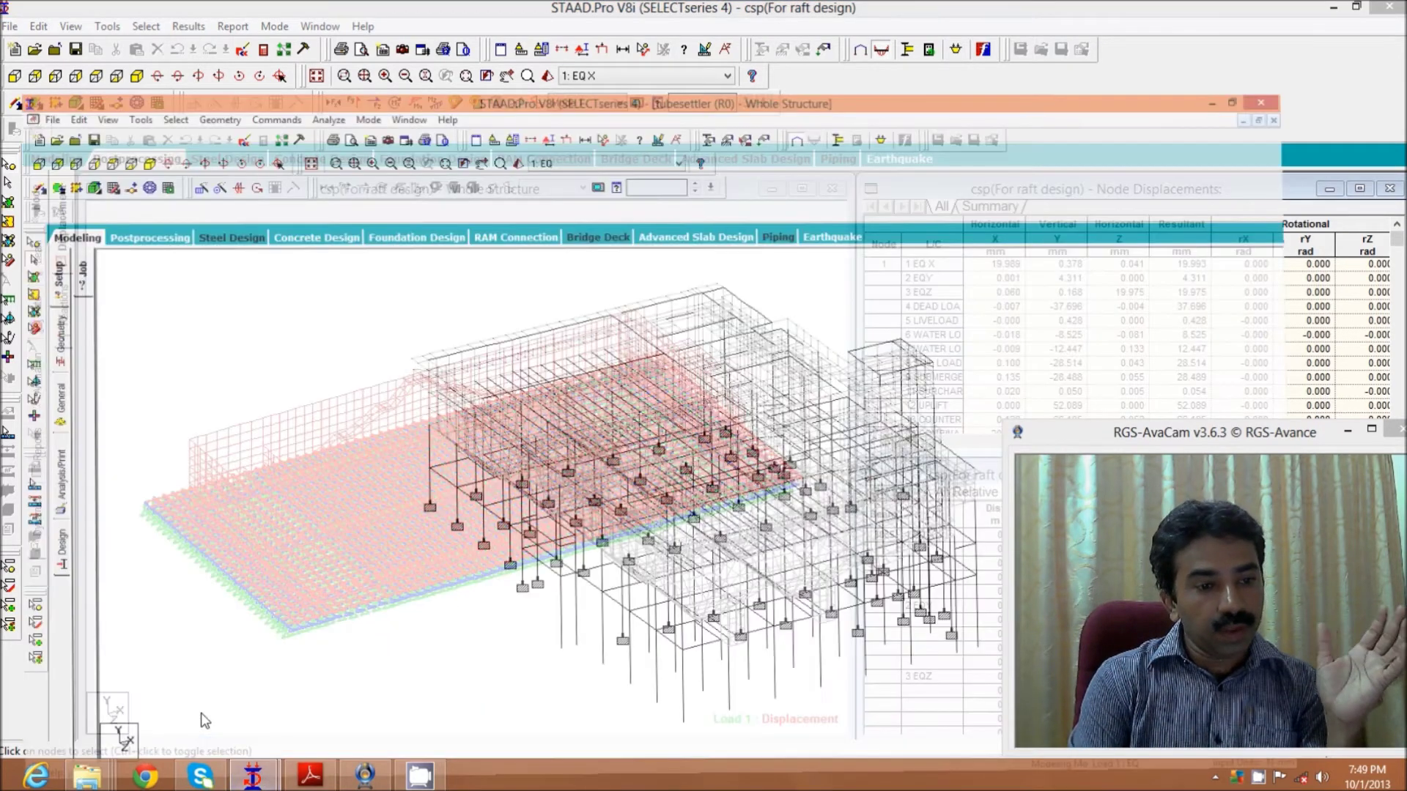
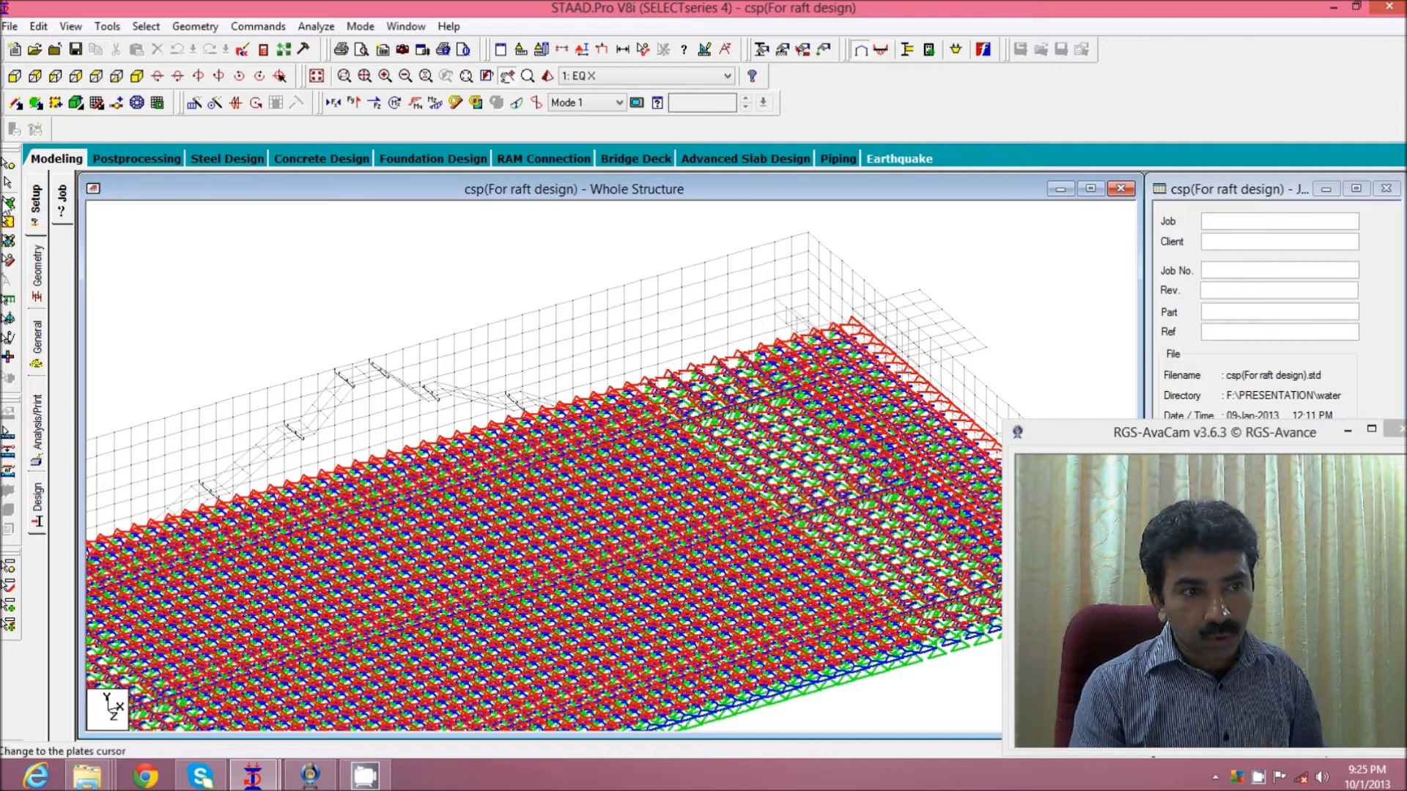
# - Check the geometry of the wall plate near the far upper corner and open its plate forces report setup in postprocessing
pyautogui.doubleClick(806, 266)
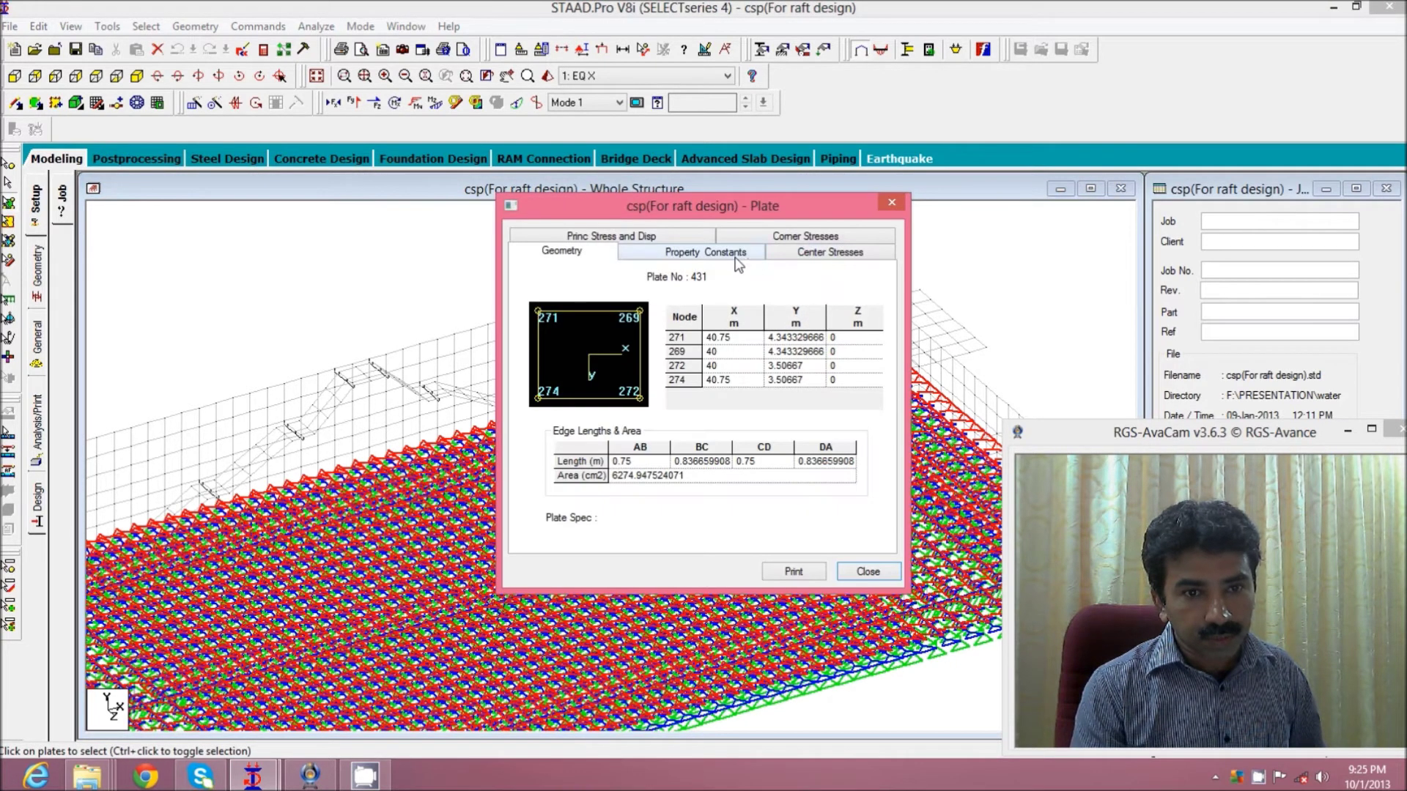
pyautogui.click(890, 204)
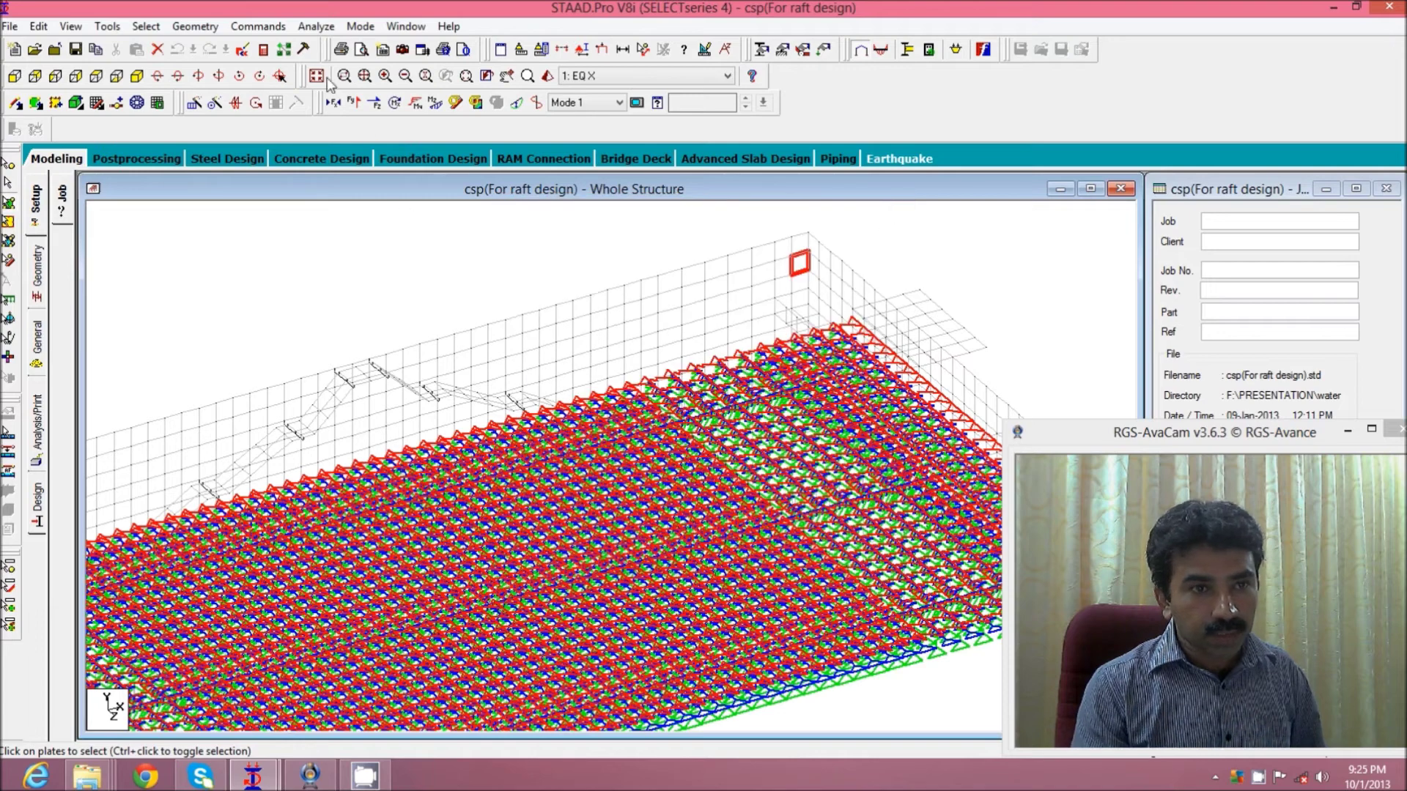
pyautogui.click(162, 164)
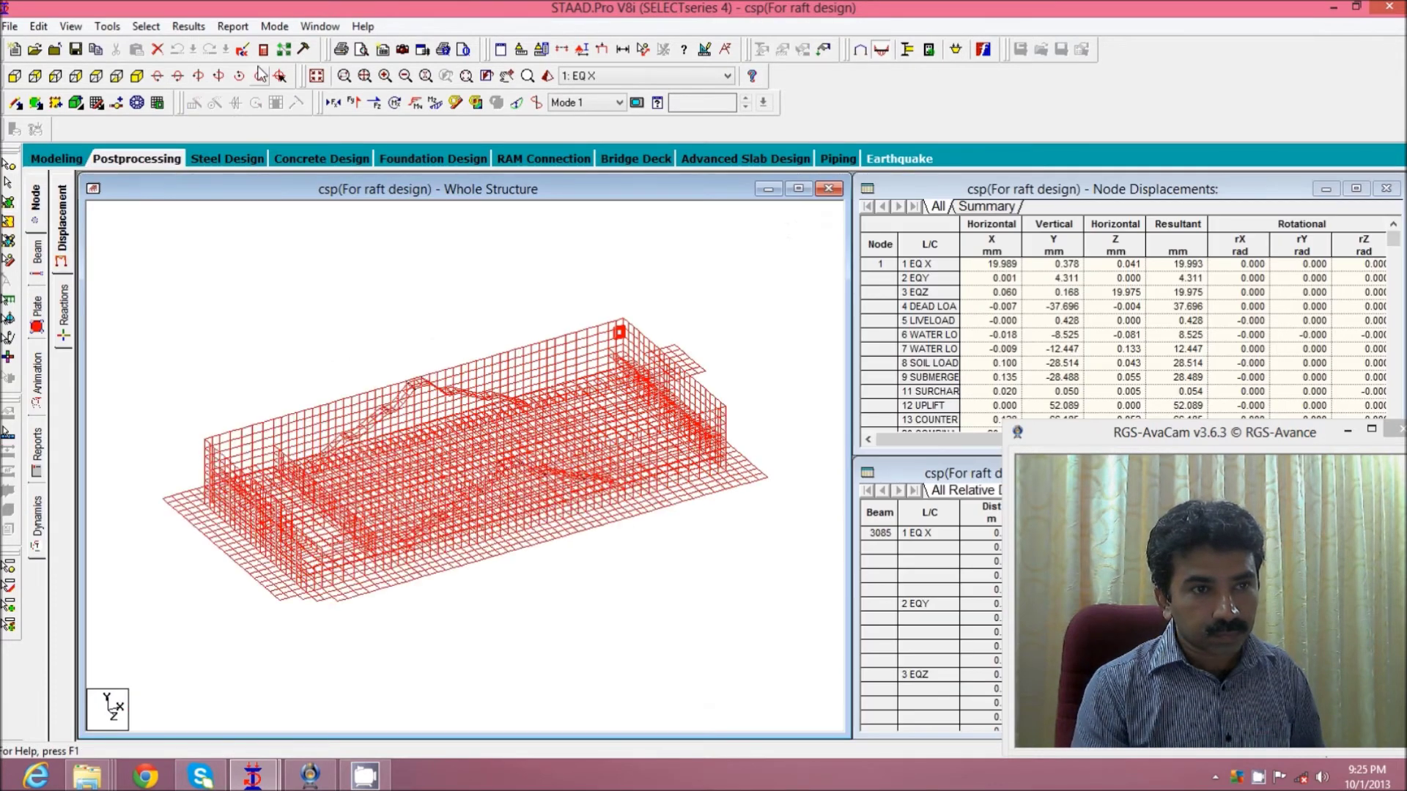
pyautogui.click(233, 26)
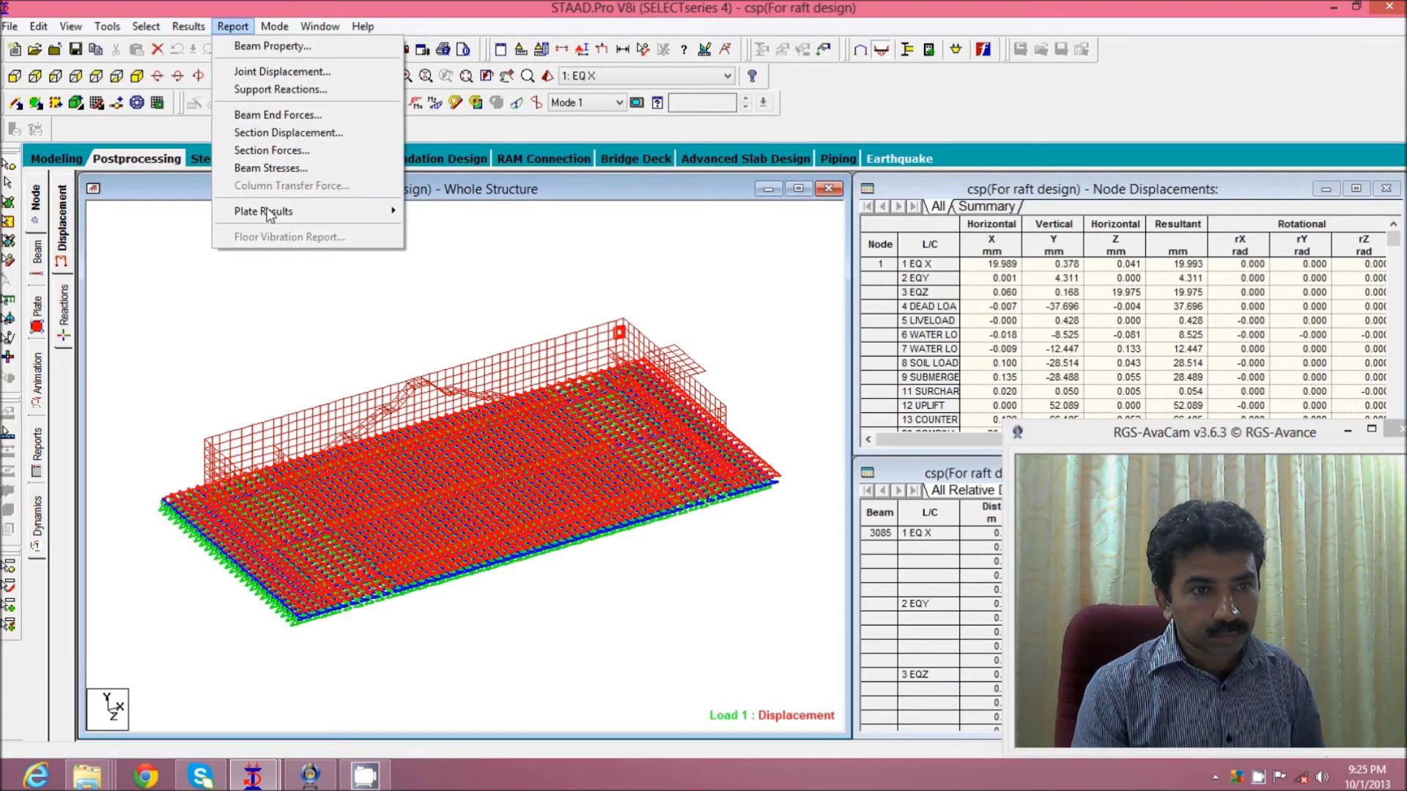
pyautogui.moveTo(267, 211)
pyautogui.click(461, 210)
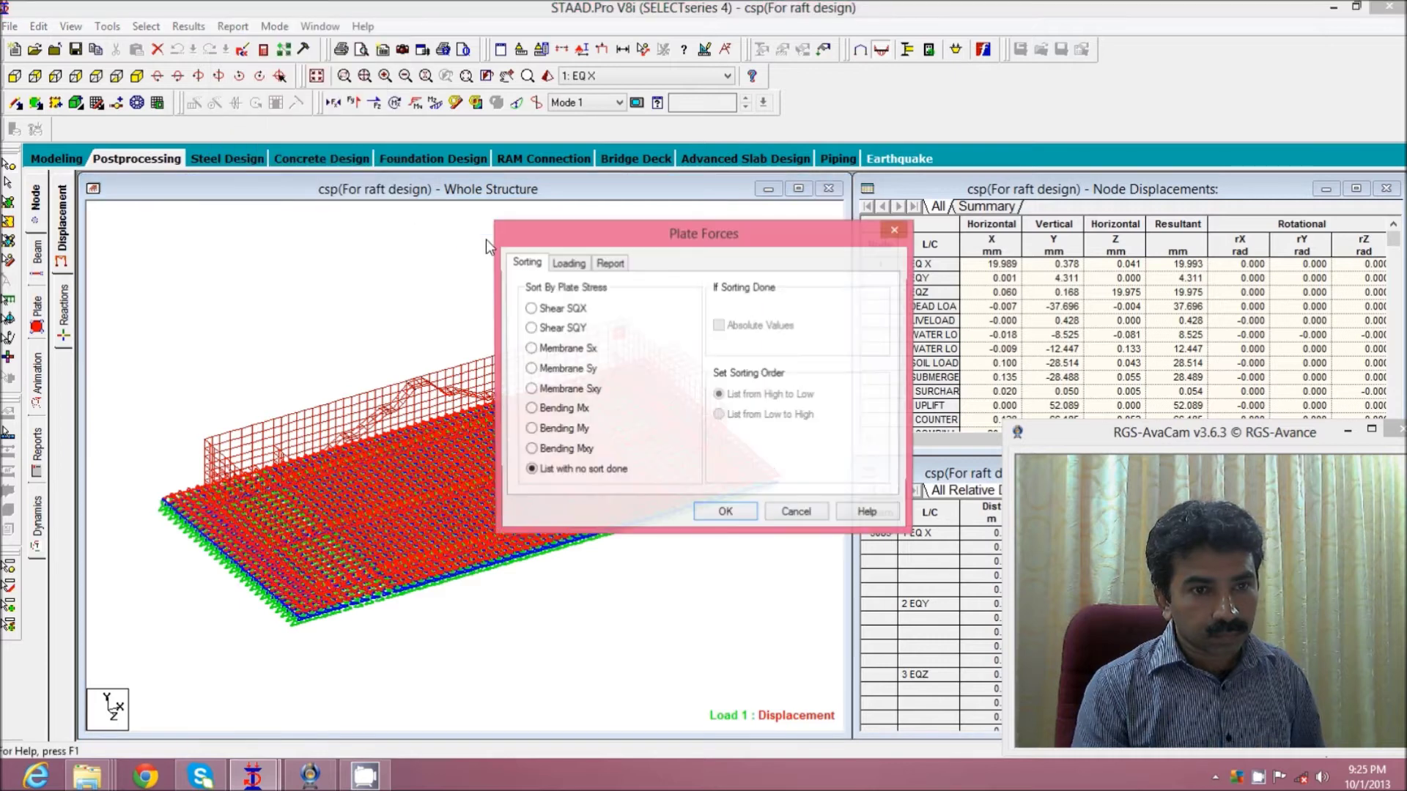
# - Limit the plate forces report to load case 7 WATER LOAD 2, generate the table and minimize it after review
pyautogui.click(568, 263)
pyautogui.click(703, 460)
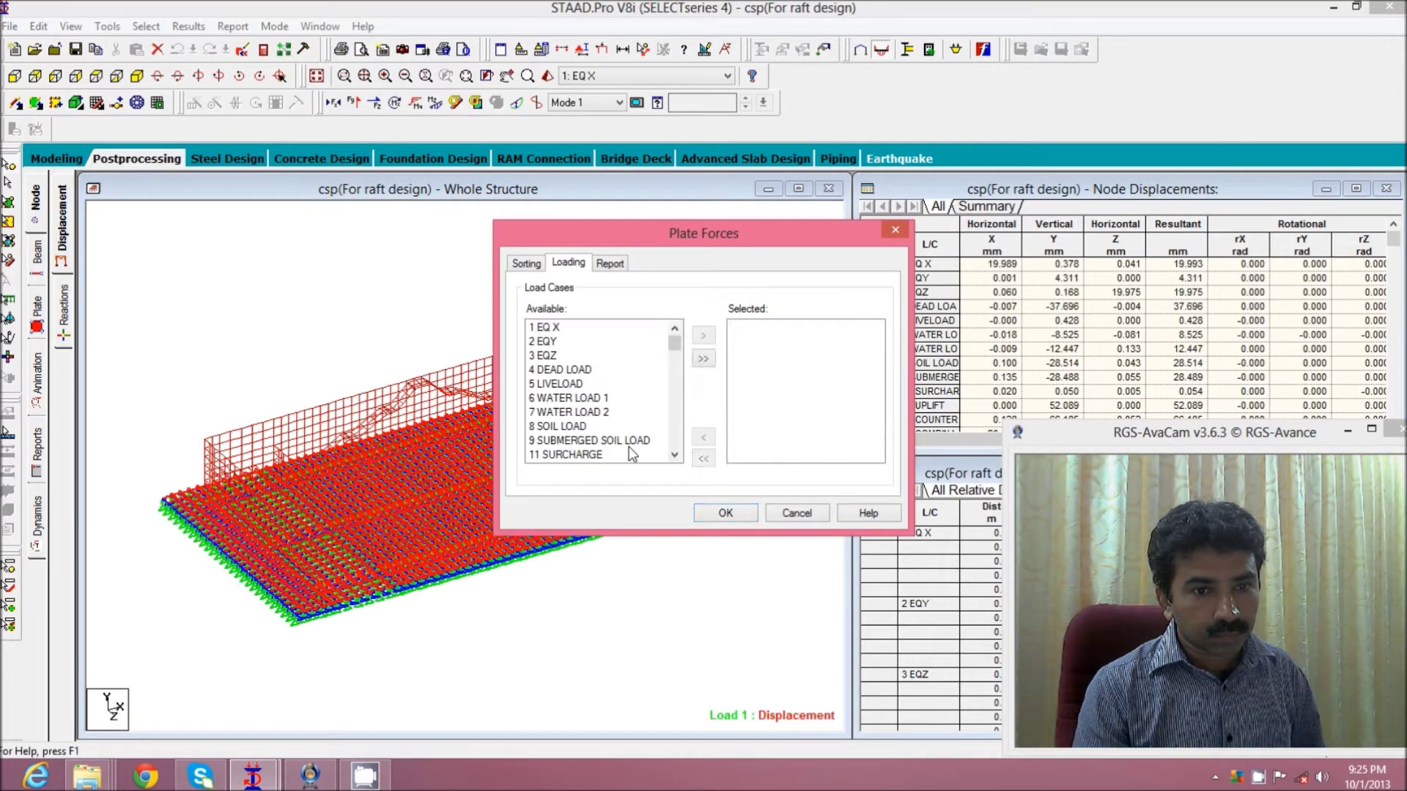
pyautogui.click(588, 412)
pyautogui.click(703, 335)
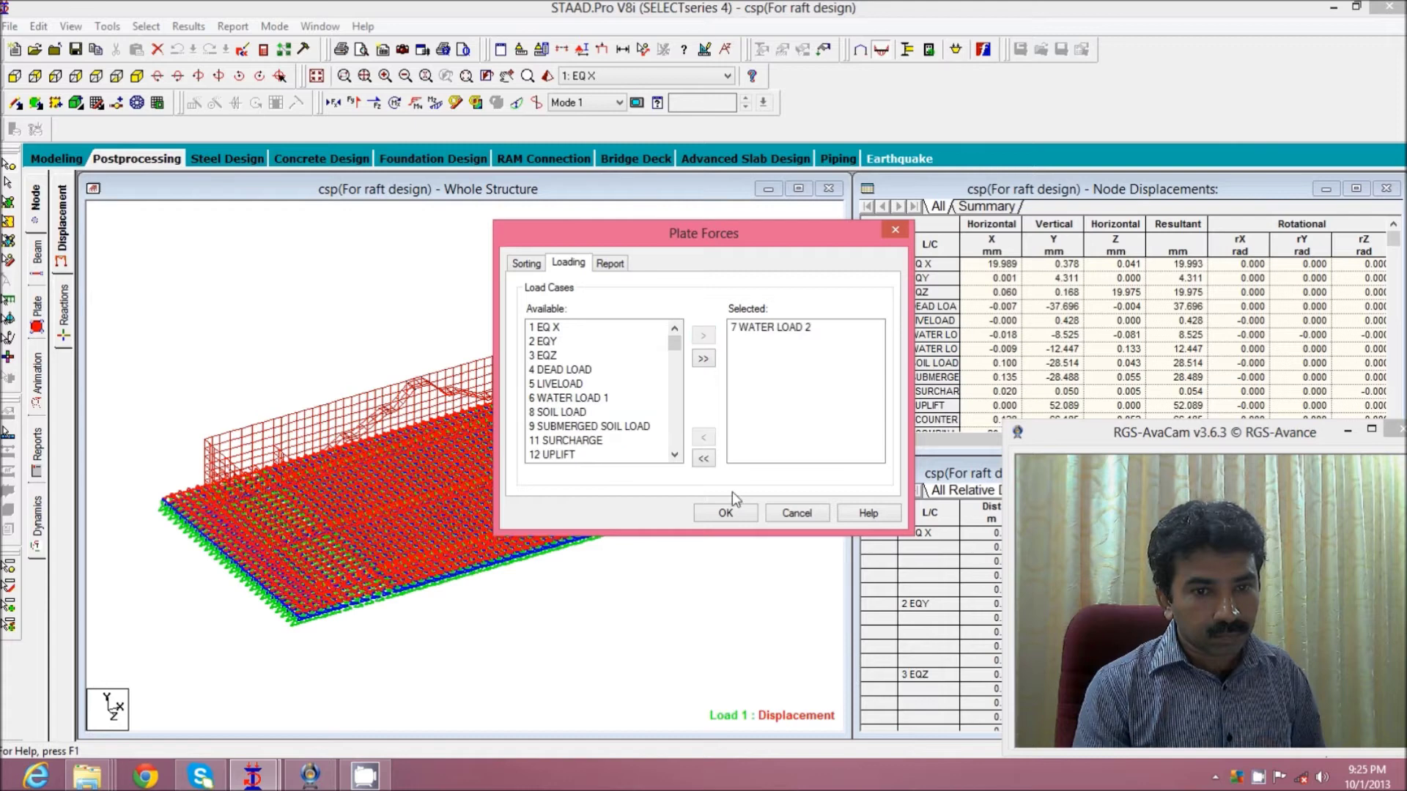
pyautogui.click(729, 513)
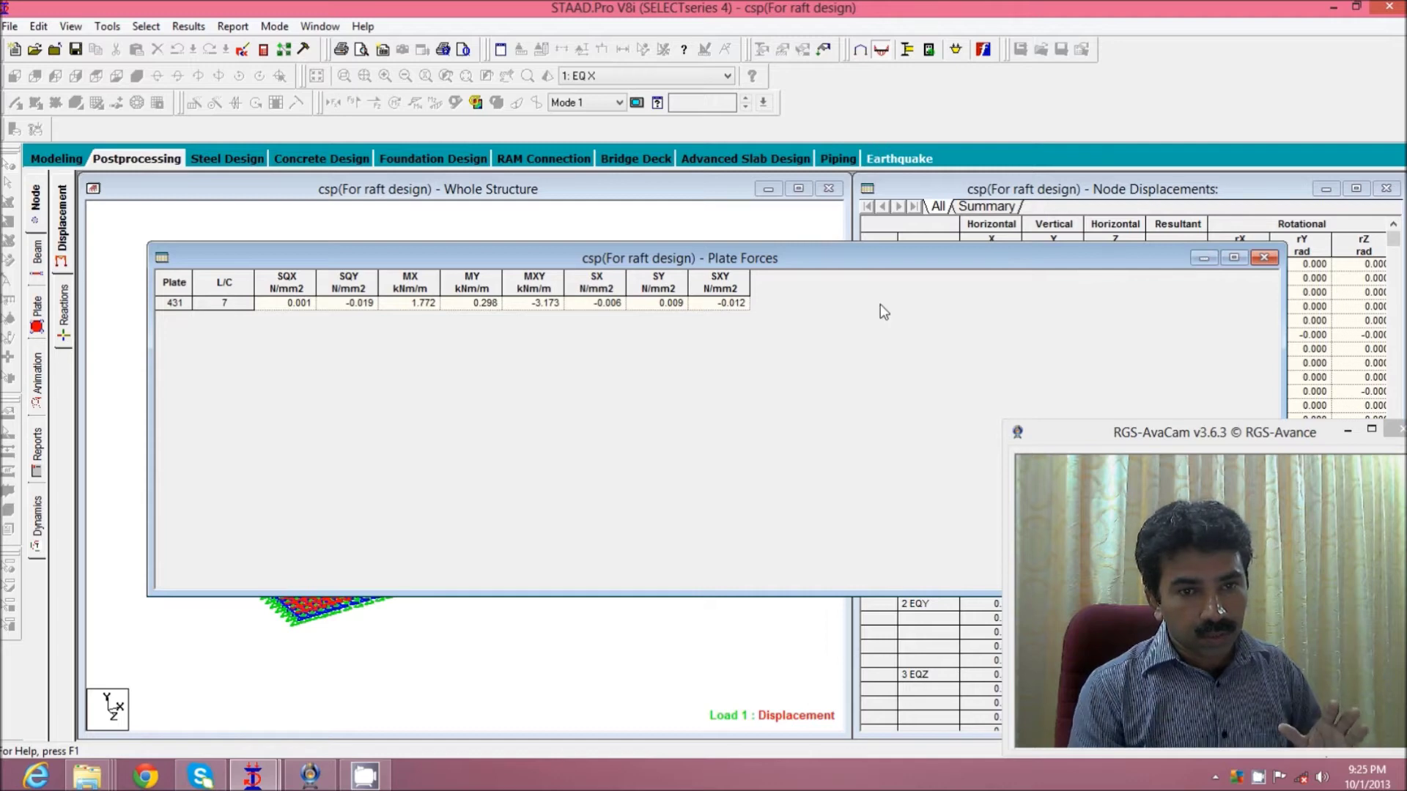
pyautogui.click(1202, 258)
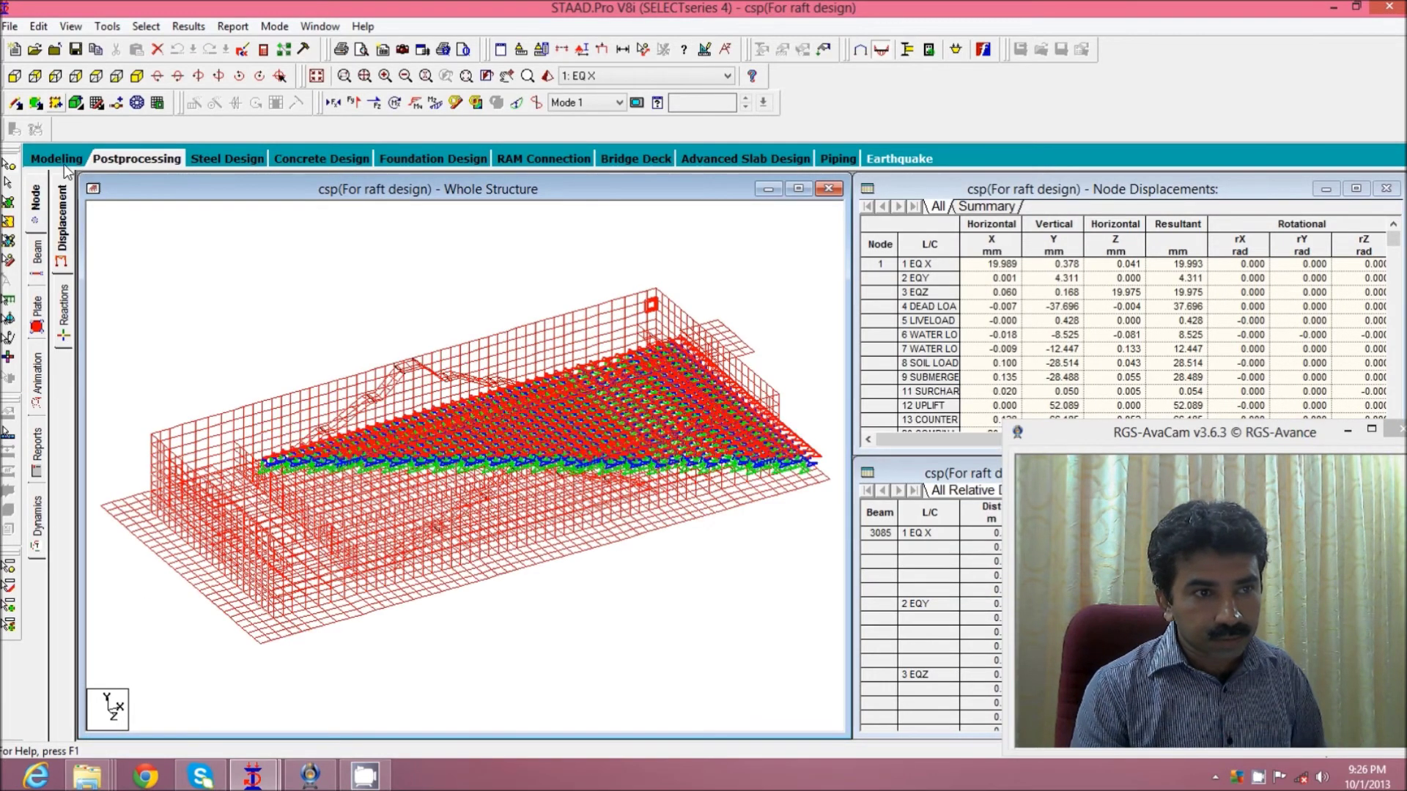
# - Return to modeling and recheck the local axes and geometry of the selected corner plate
pyautogui.click(57, 158)
pyautogui.scroll(1, 909, 308)
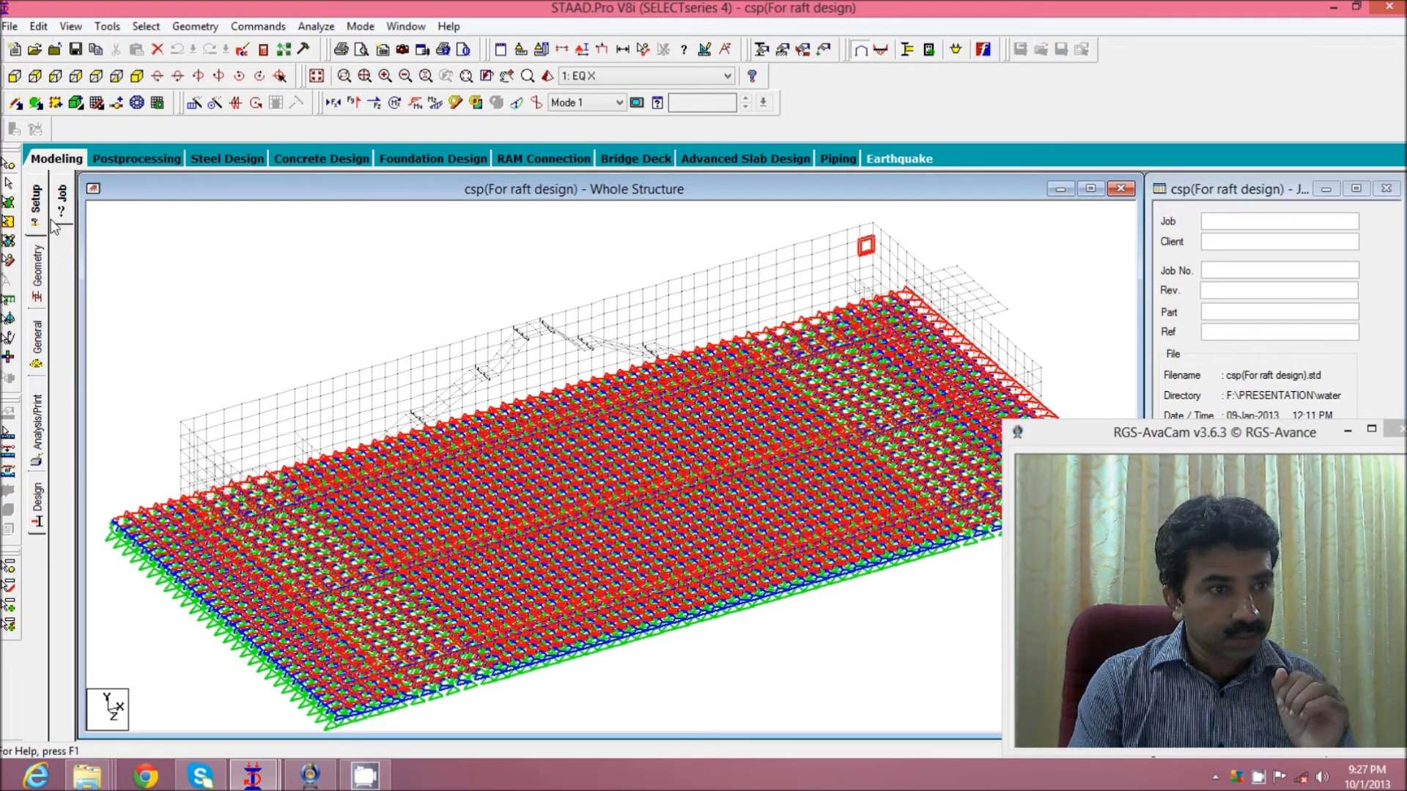
pyautogui.click(8, 221)
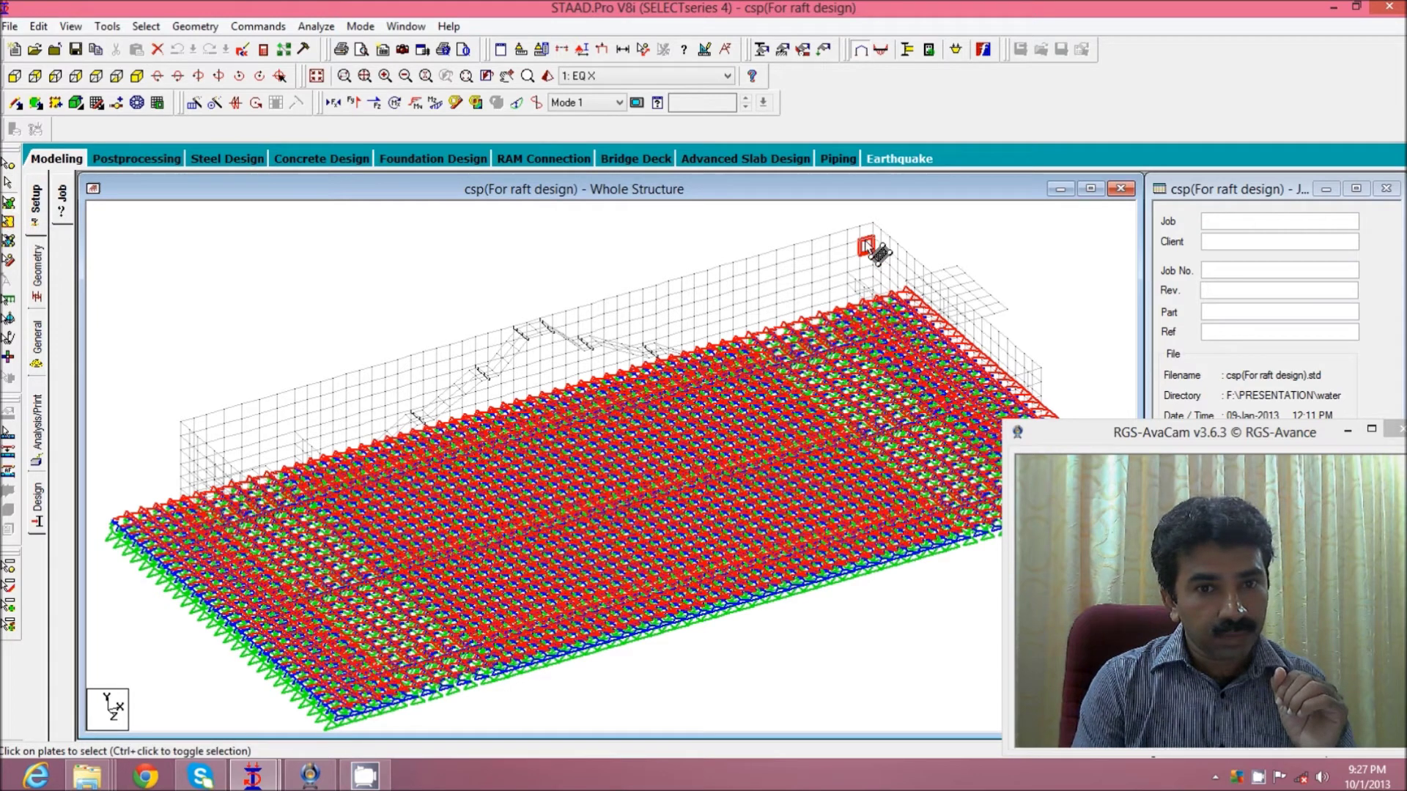
pyautogui.doubleClick(865, 245)
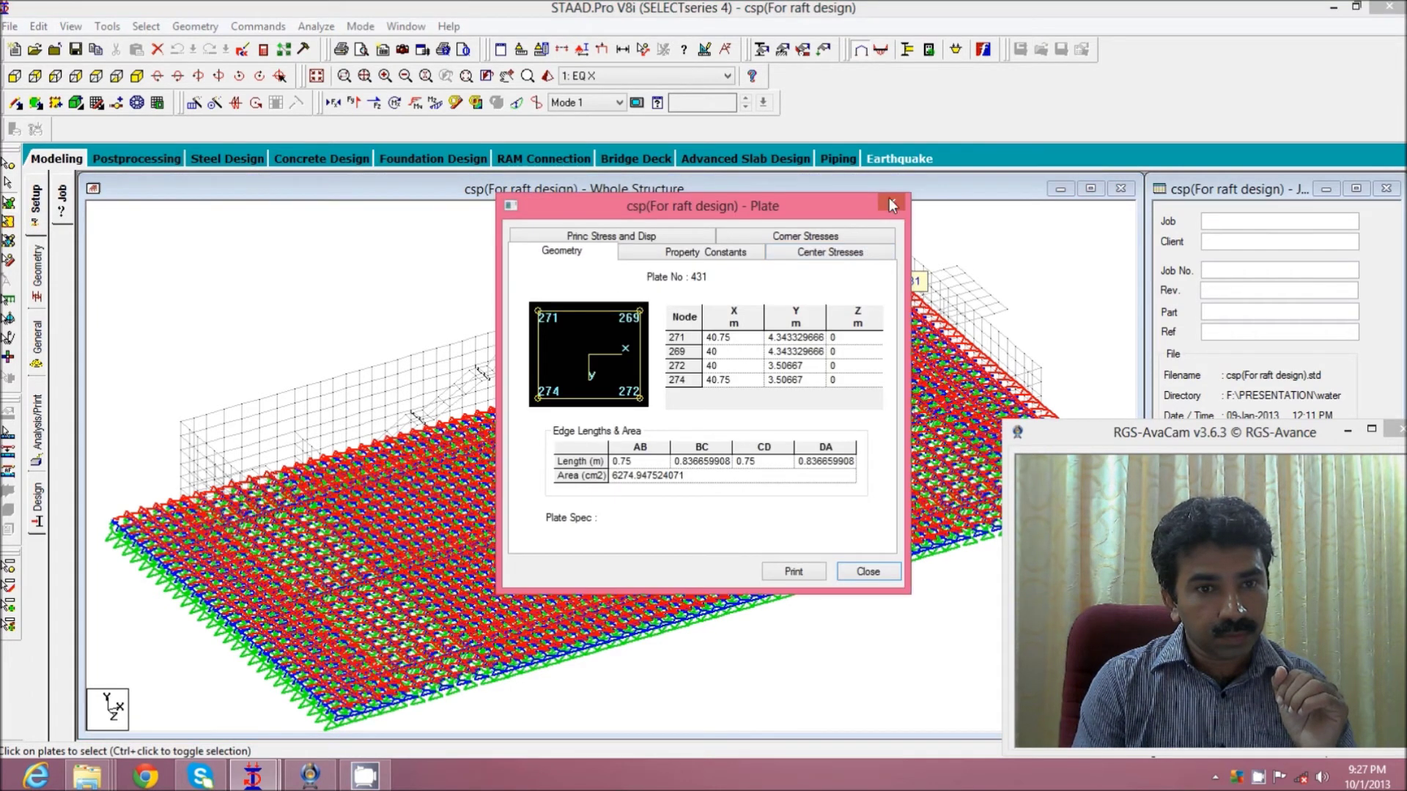
pyautogui.click(889, 205)
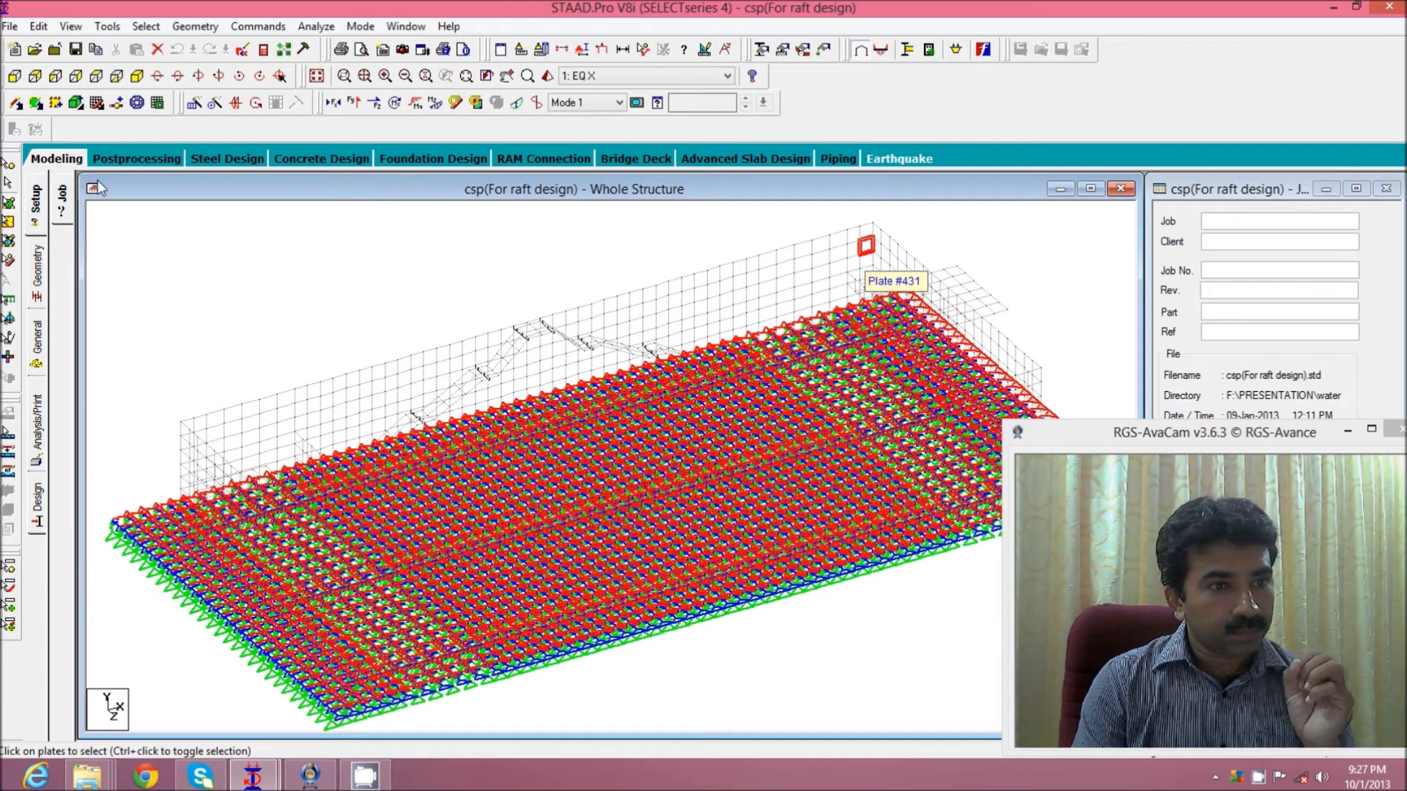
# - Set up a postprocessing report for the raft model containing only the Plate Corner Stress output
pyautogui.click(139, 160)
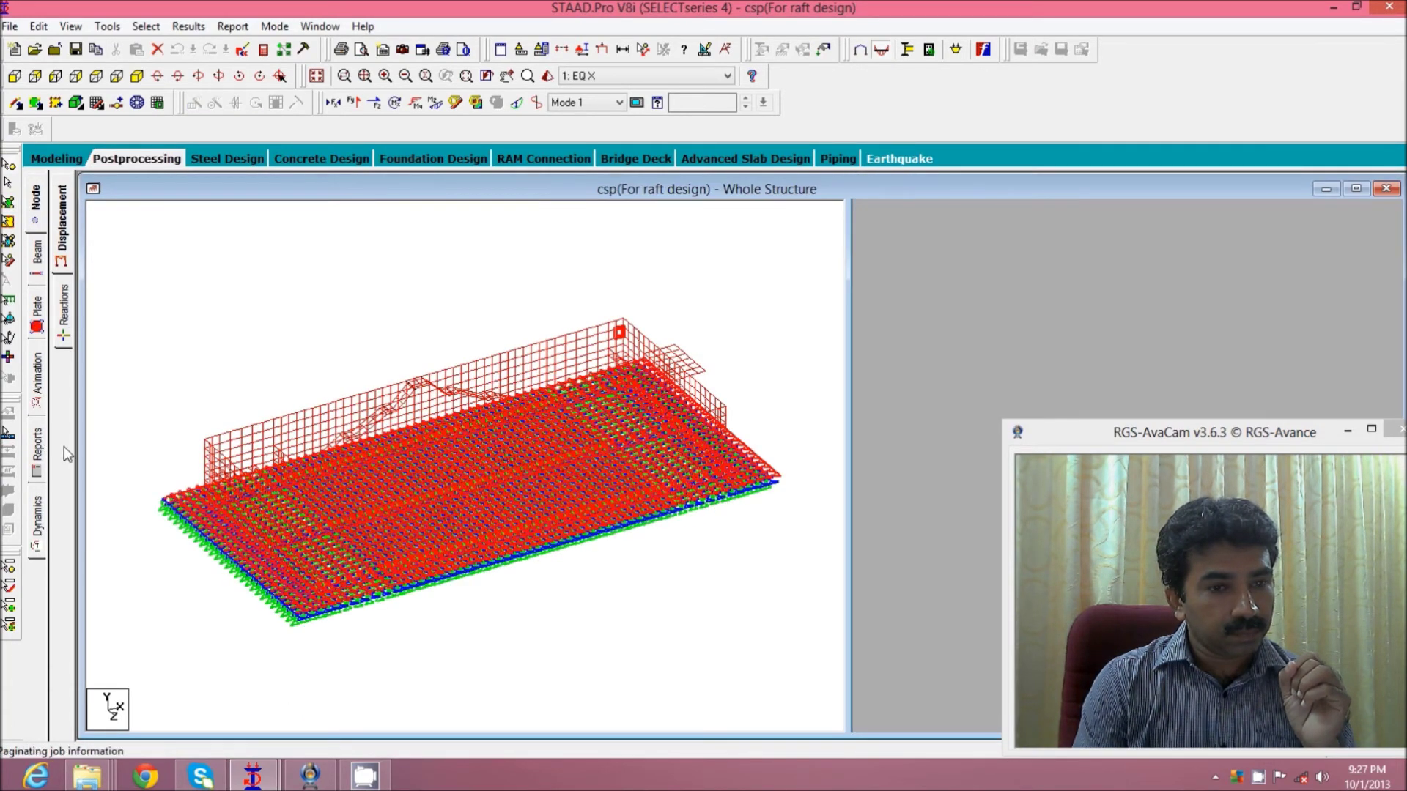
pyautogui.click(36, 451)
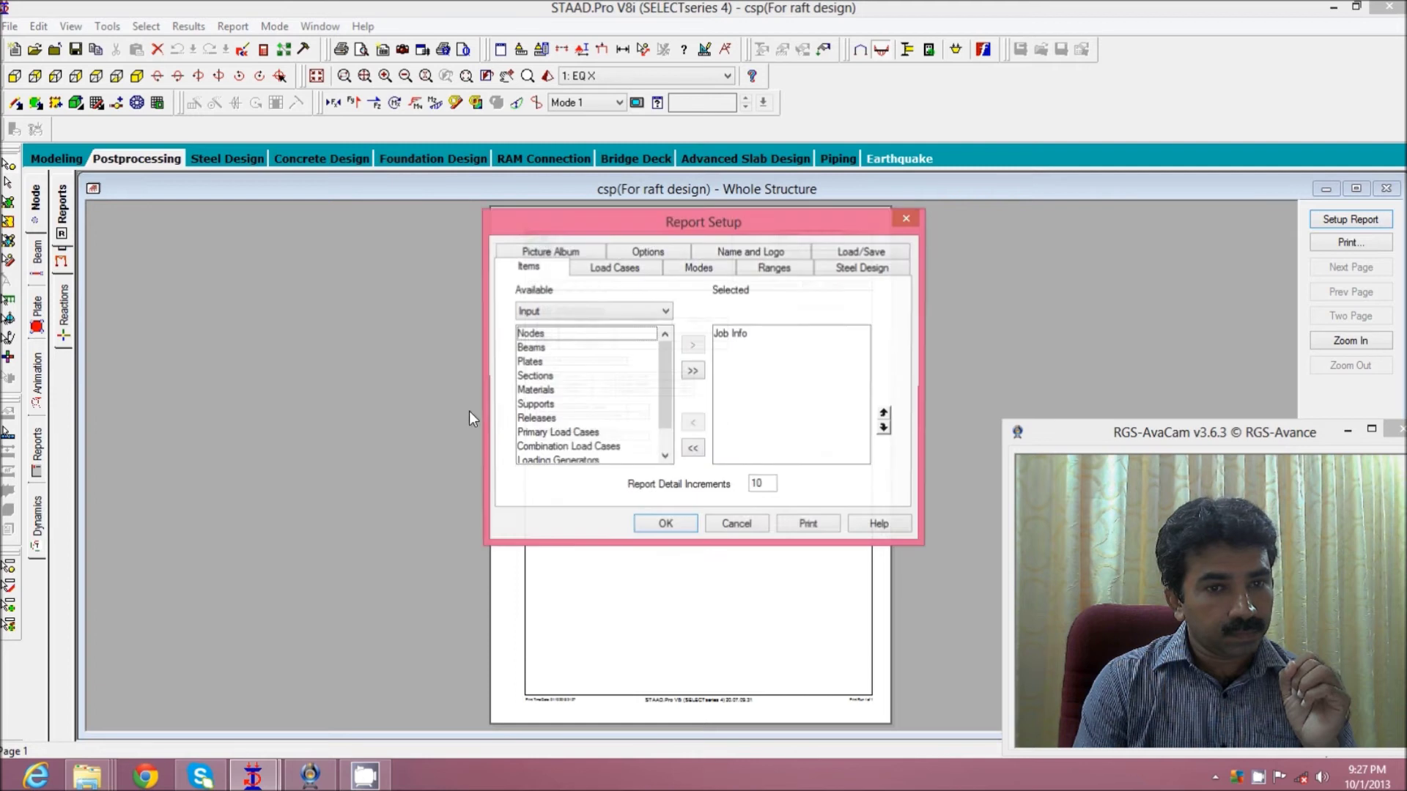
pyautogui.click(692, 448)
pyautogui.click(665, 311)
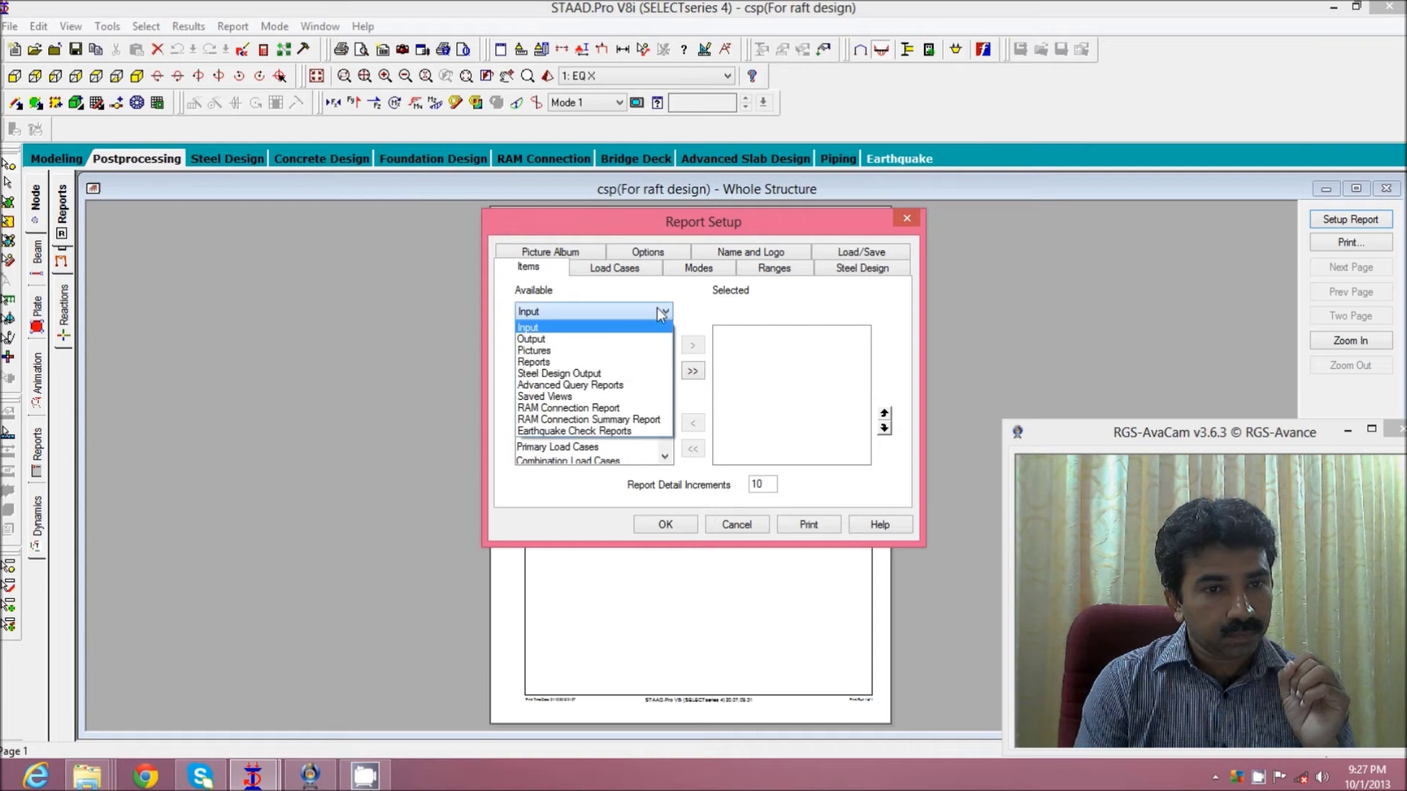
pyautogui.click(599, 340)
pyautogui.moveTo(664, 368); pyautogui.dragTo(660, 419)
pyautogui.click(556, 446)
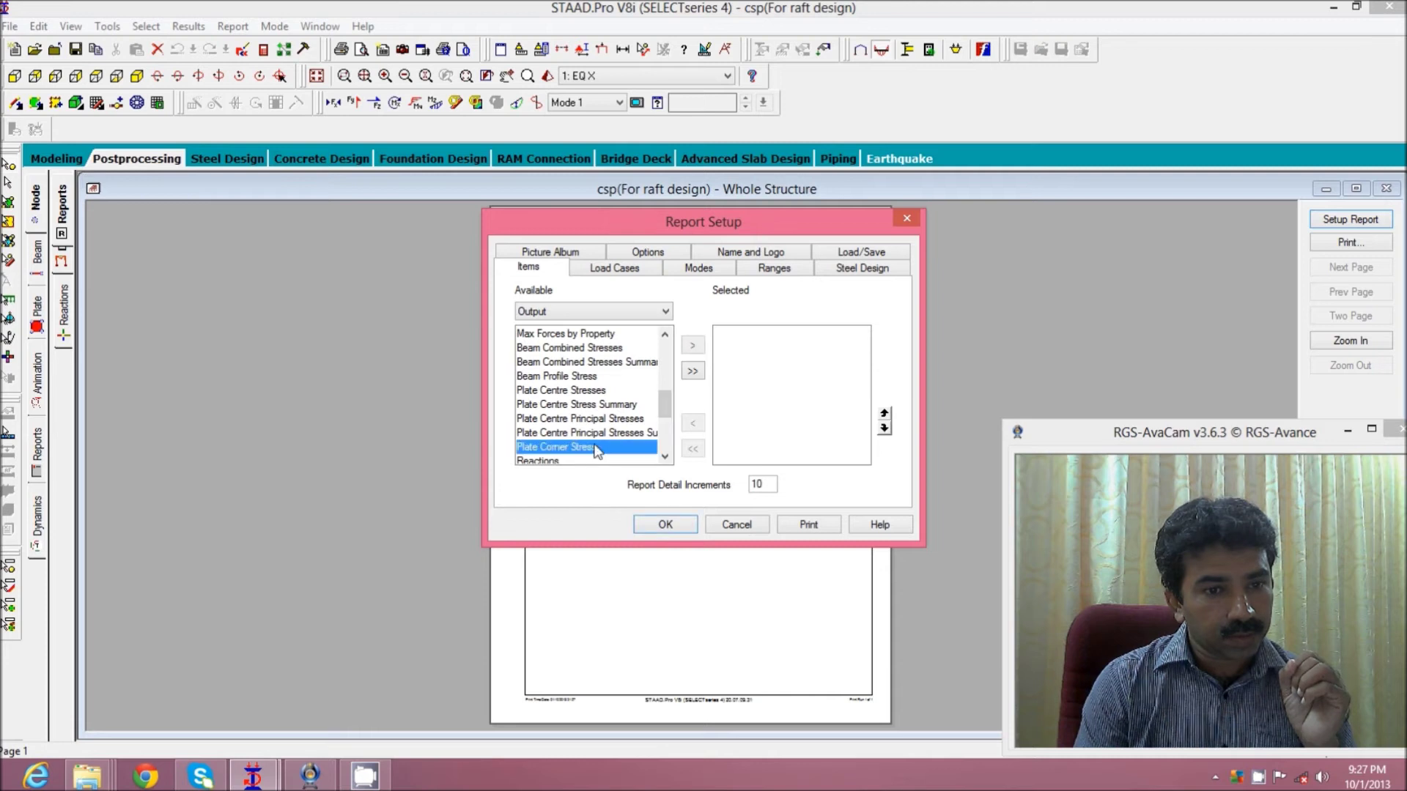
pyautogui.click(693, 345)
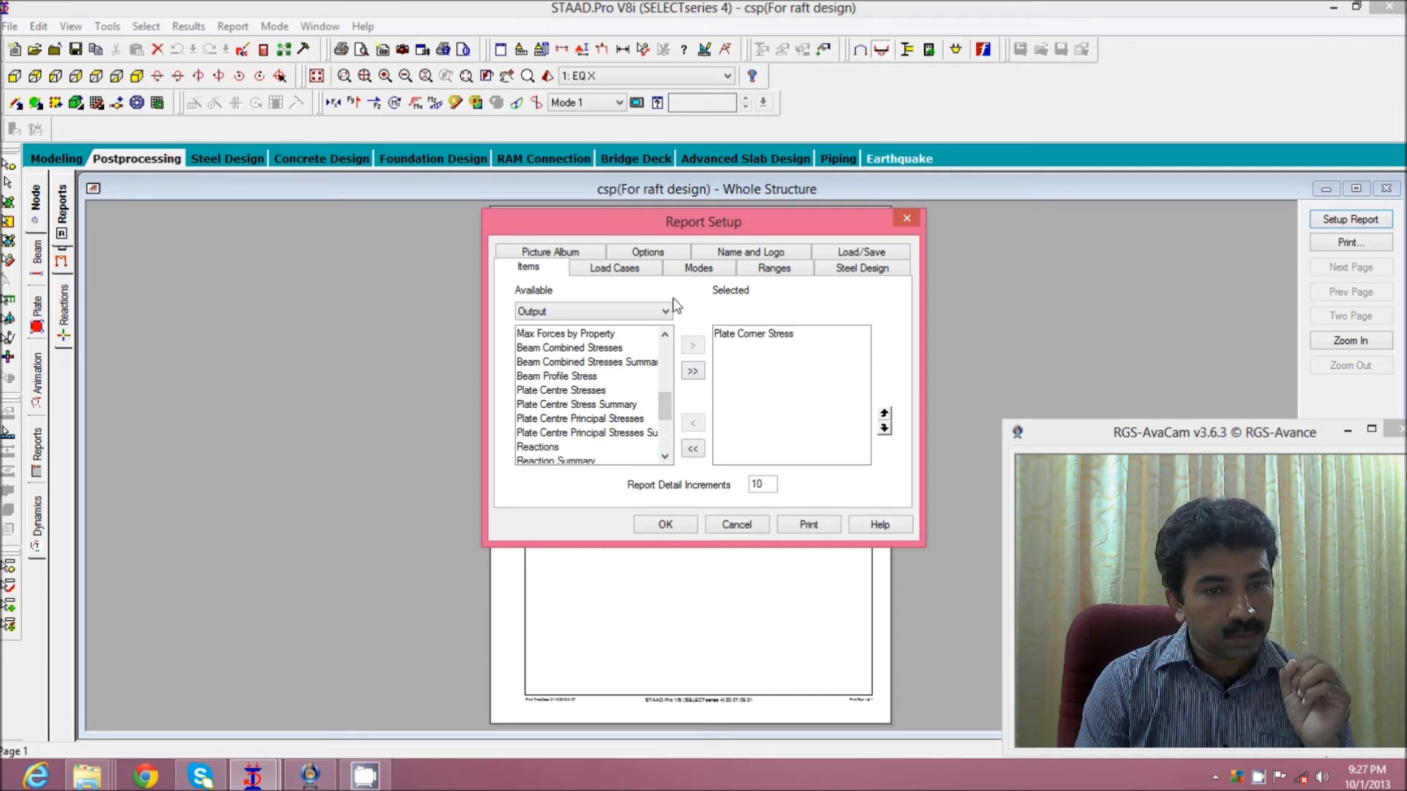
# - Limit the report's load cases to 7 WATER LOAD 2 only
pyautogui.click(634, 271)
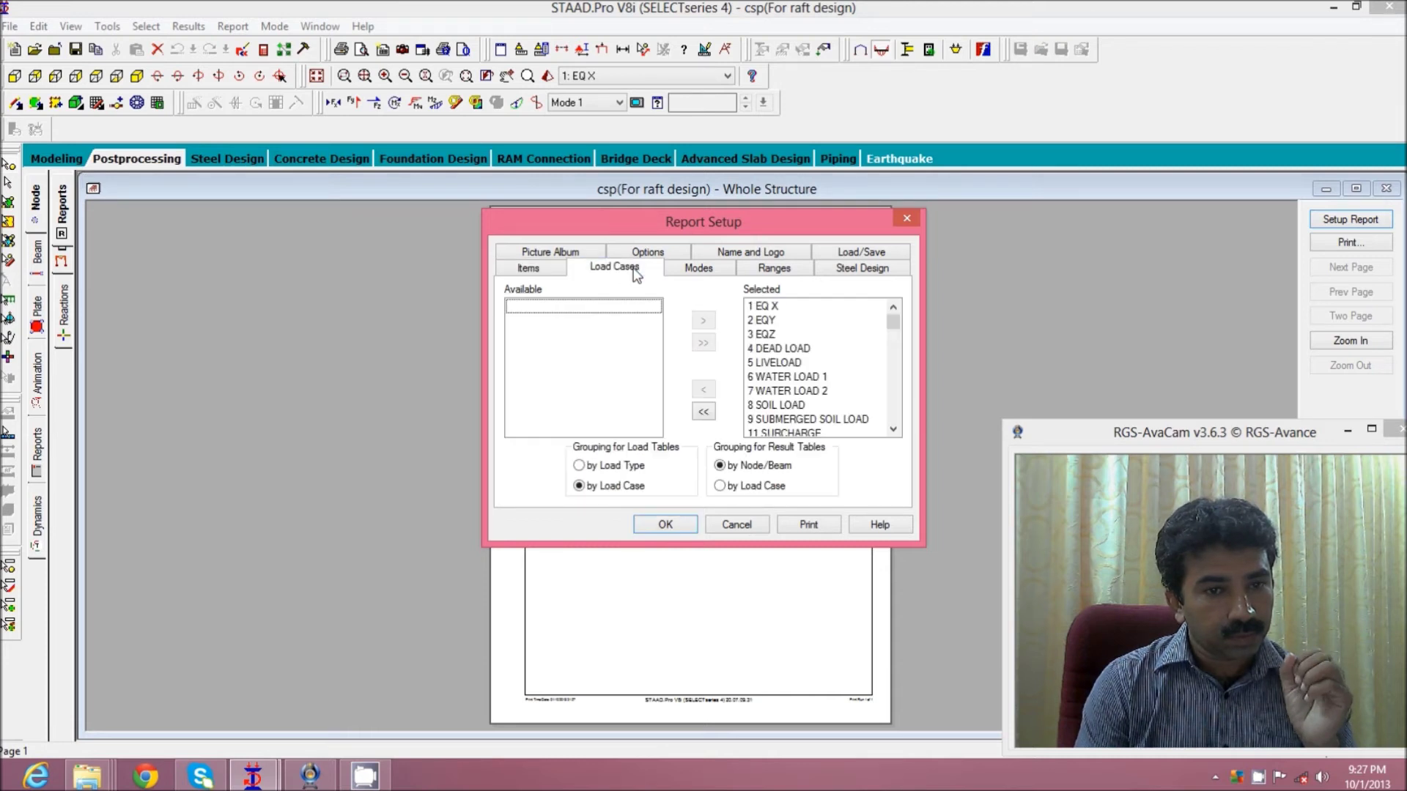
pyautogui.click(696, 412)
pyautogui.moveTo(655, 321)
pyautogui.mouseDown()
pyautogui.moveTo(647, 380)
pyautogui.moveTo(649, 328)
pyautogui.mouseUp()
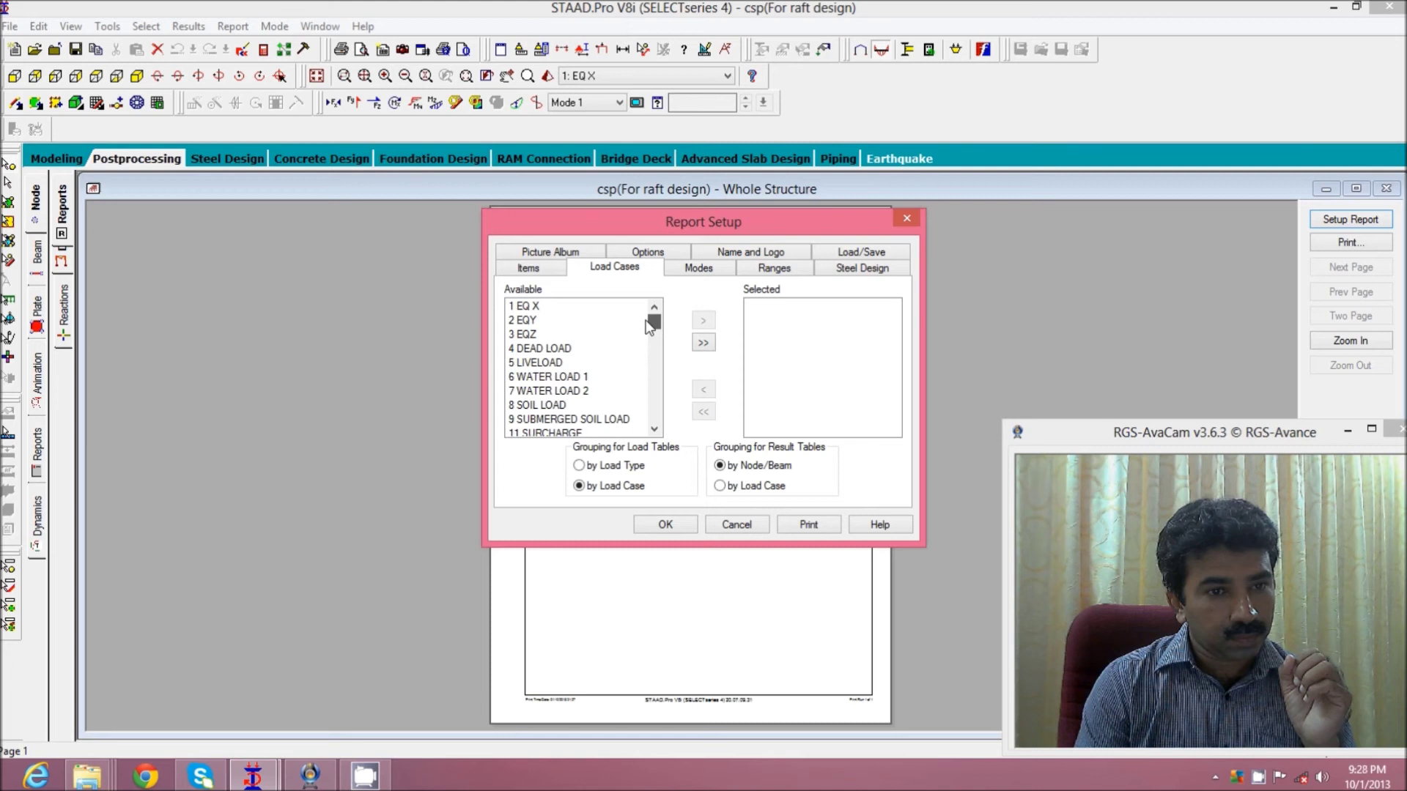
pyautogui.click(578, 391)
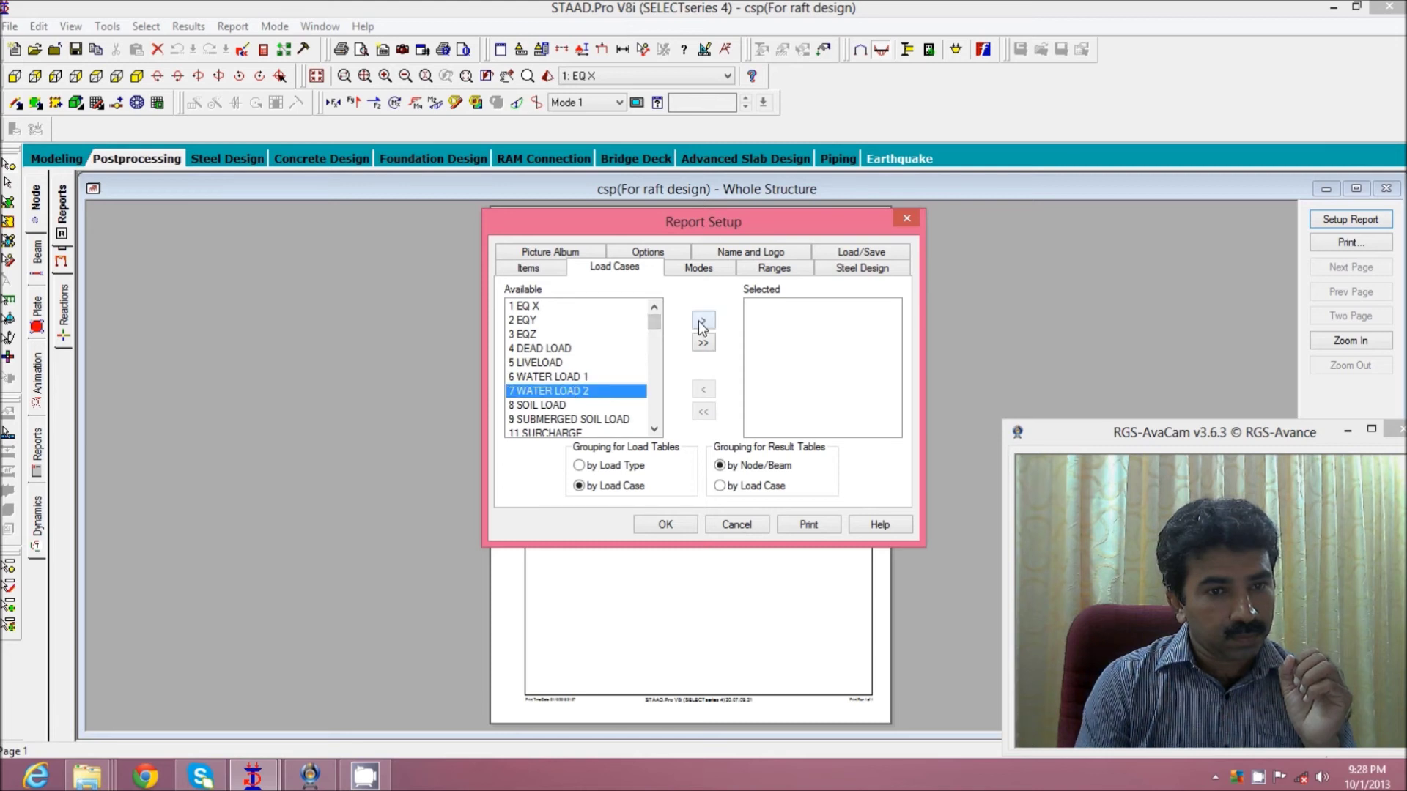
pyautogui.click(705, 320)
# - Restrict the report range to plate 432 and generate the report
pyautogui.click(765, 270)
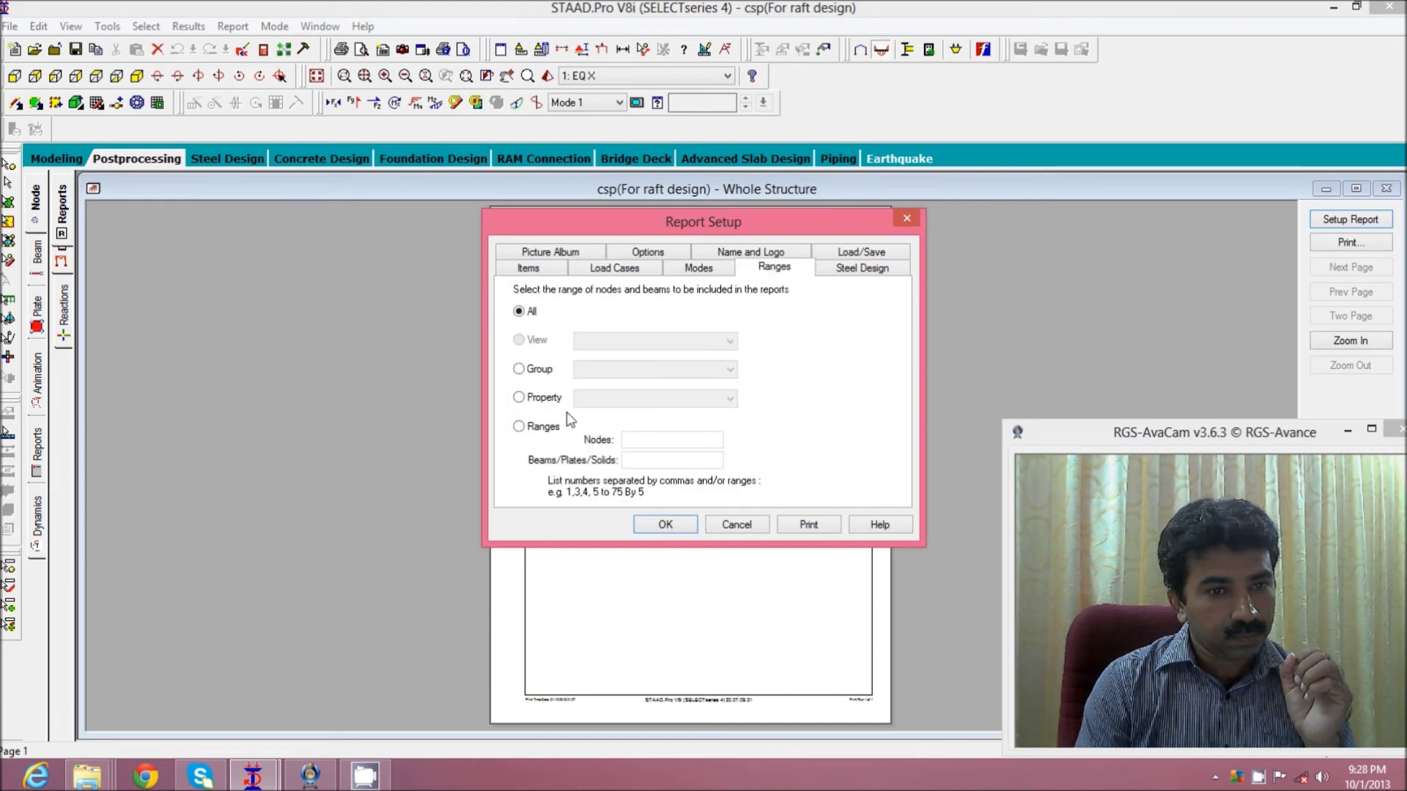
pyautogui.click(519, 428)
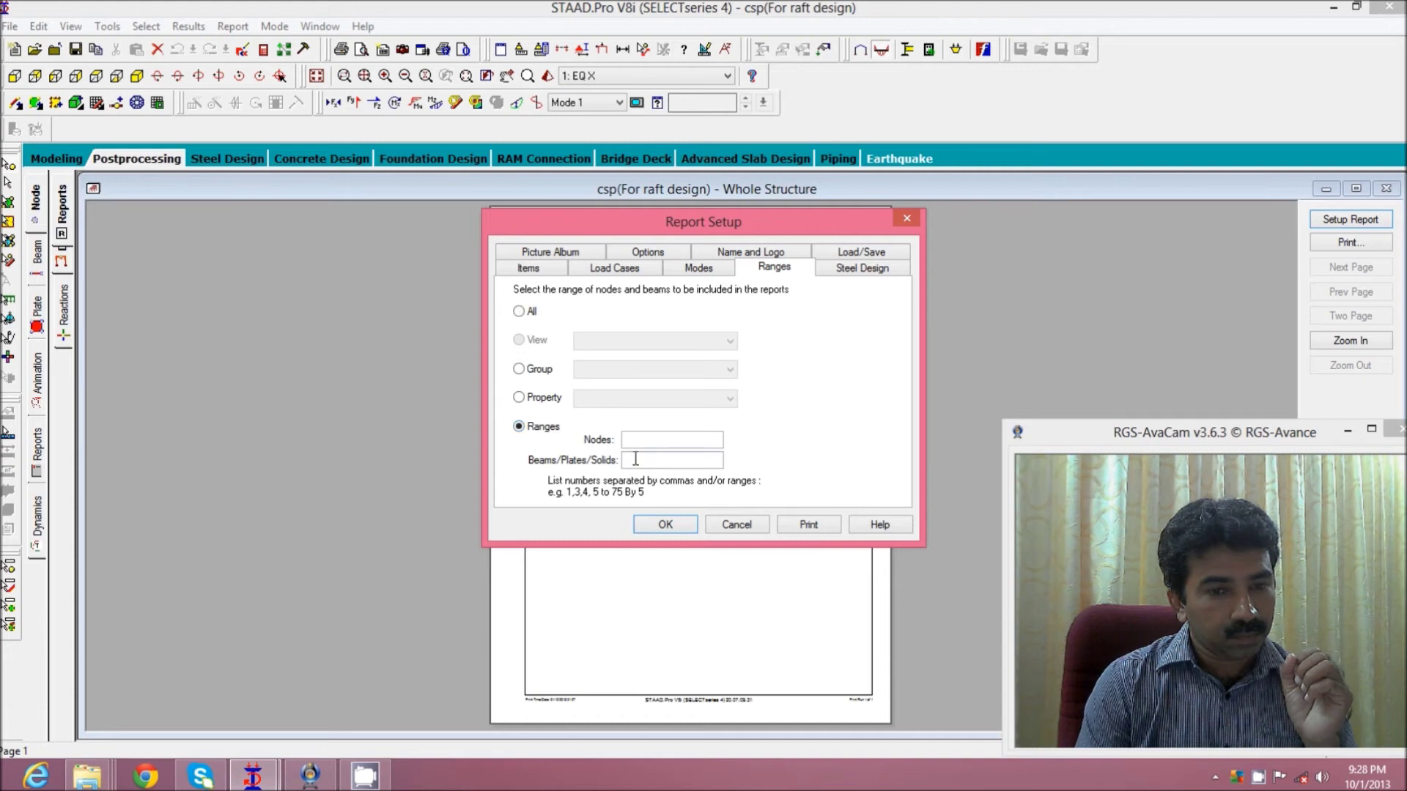
pyautogui.click(635, 459)
pyautogui.write('432')
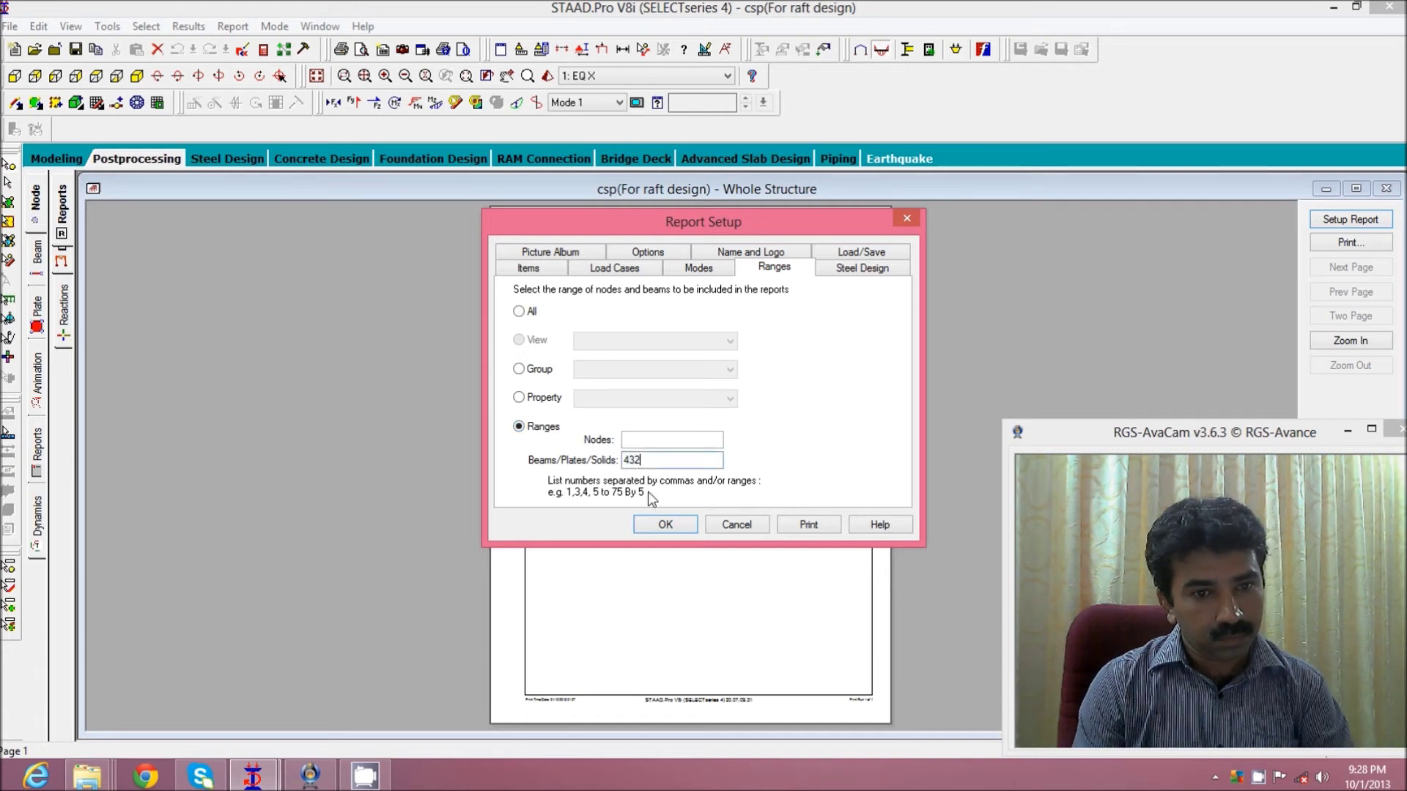
pyautogui.click(665, 525)
# - Enlarge the Plate Corner Stress table and examine its shear, membrane and bending values at the plate's nodes
pyautogui.click(715, 345)
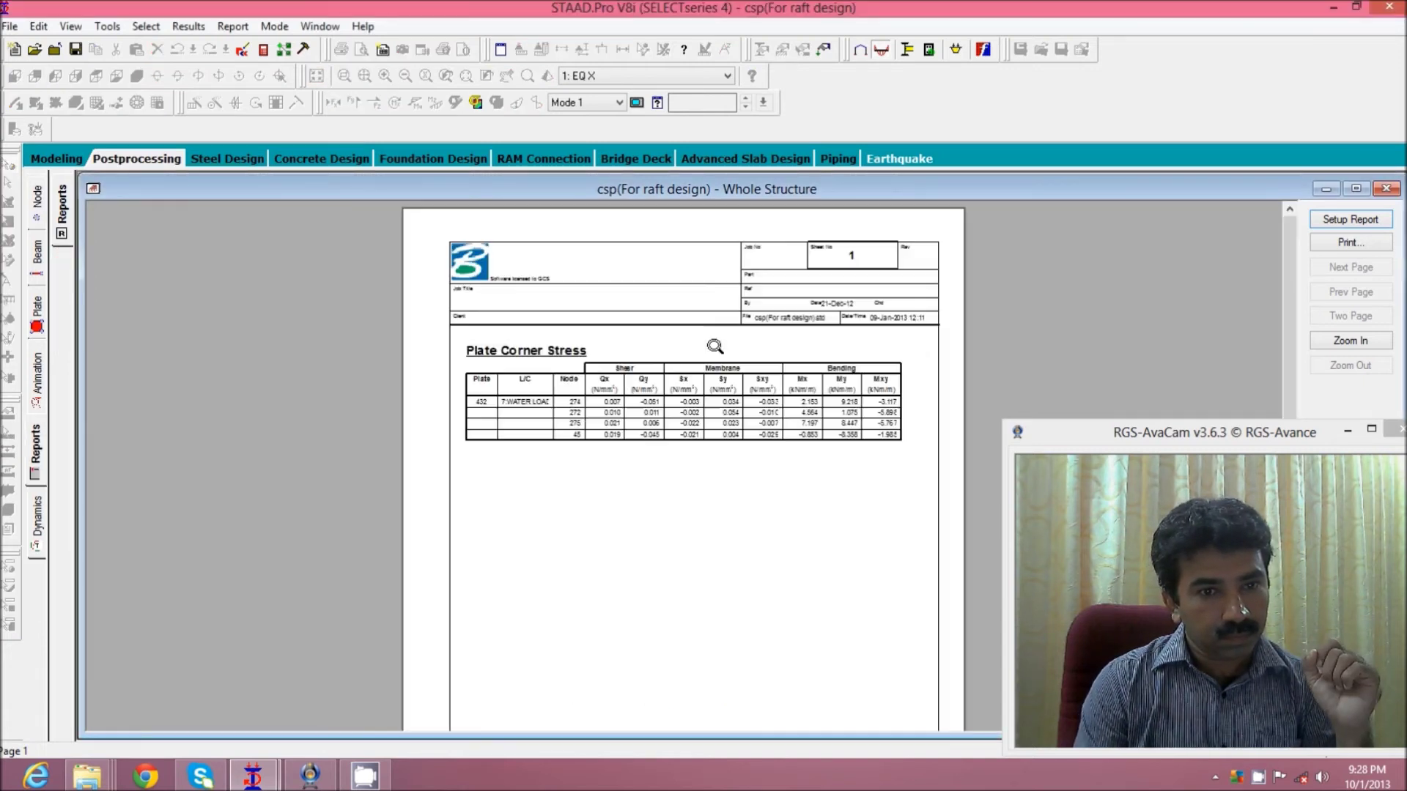
pyautogui.click(719, 399)
pyautogui.click(721, 402)
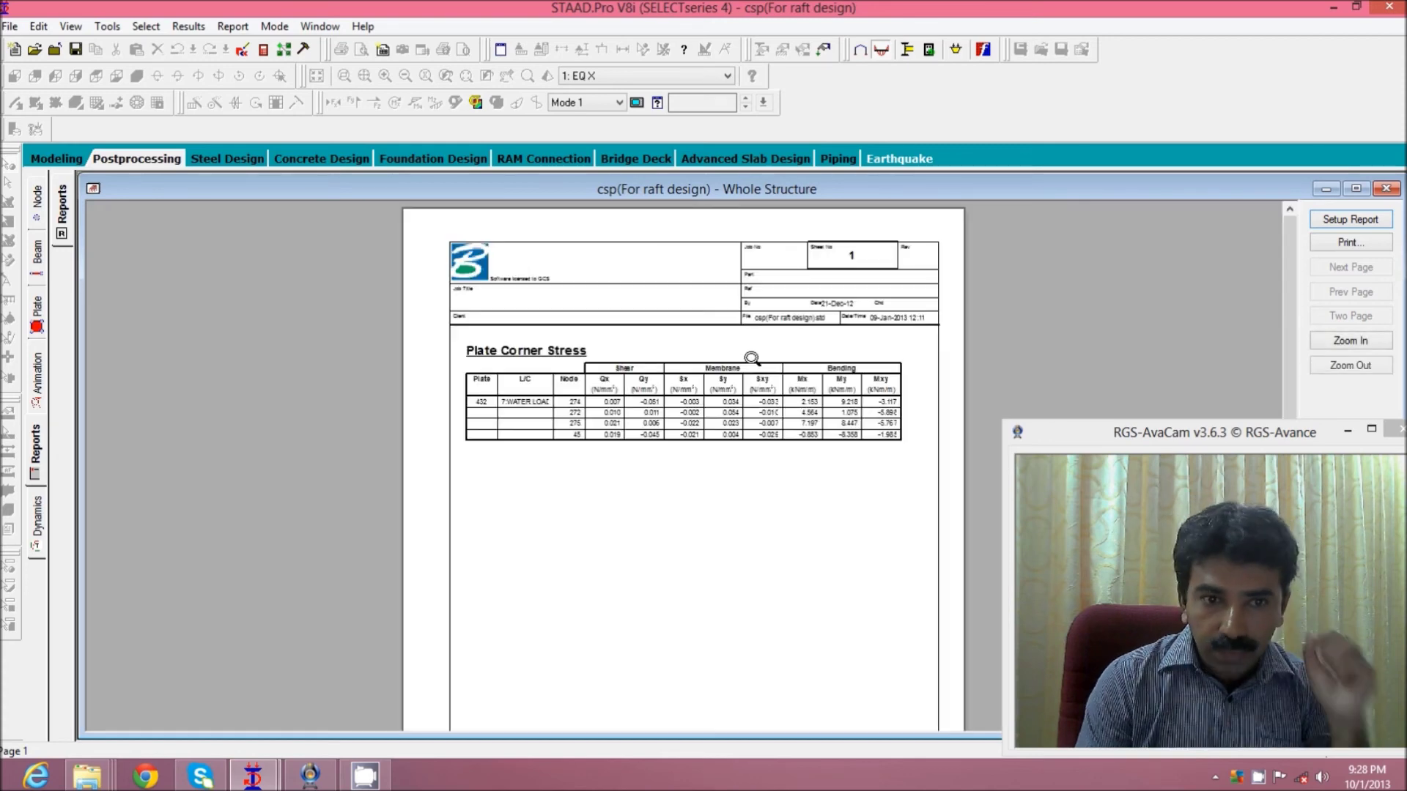
pyautogui.click(752, 358)
pyautogui.click(743, 401)
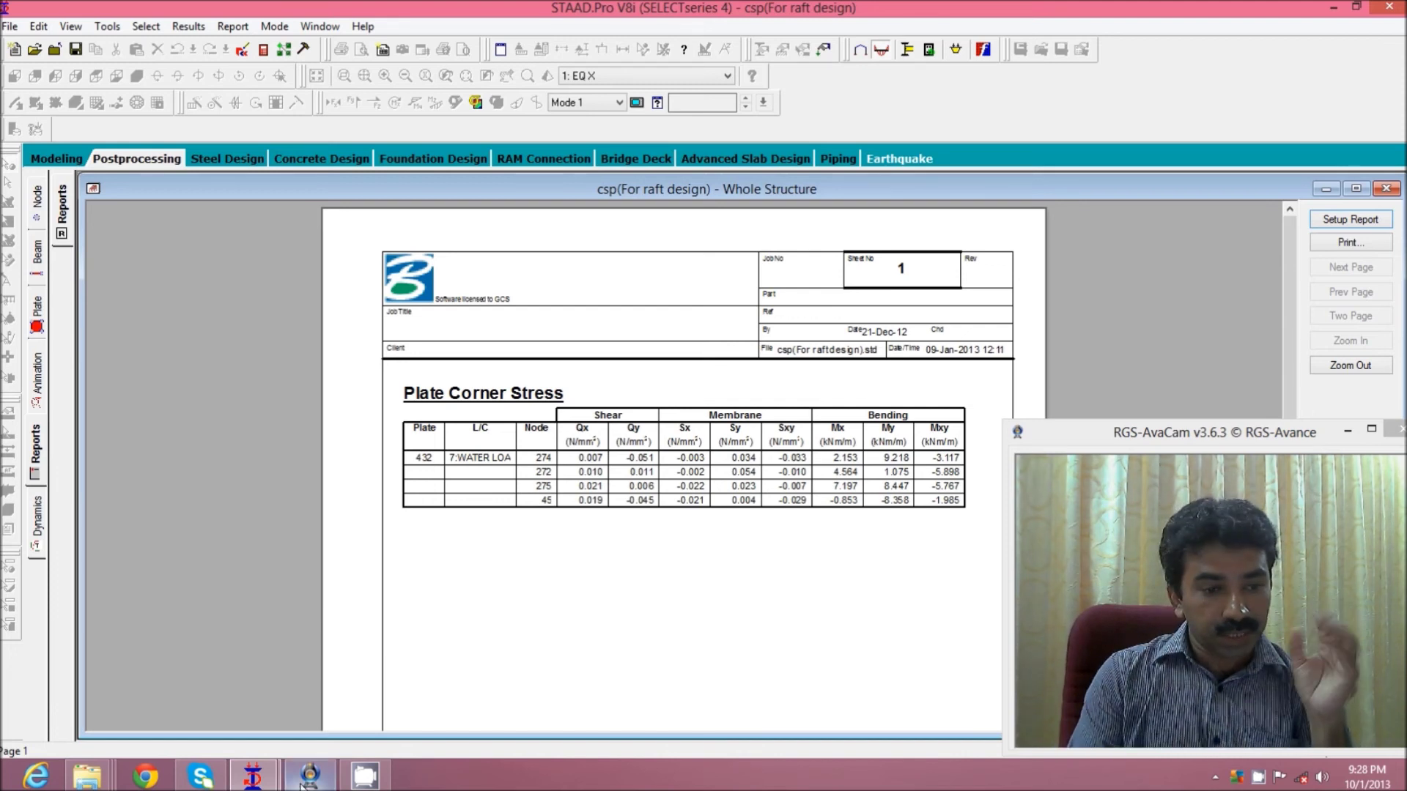
# - Bring the raft model window forward and return it to modeling mode
pyautogui.moveTo(253, 775)
pyautogui.click(265, 721)
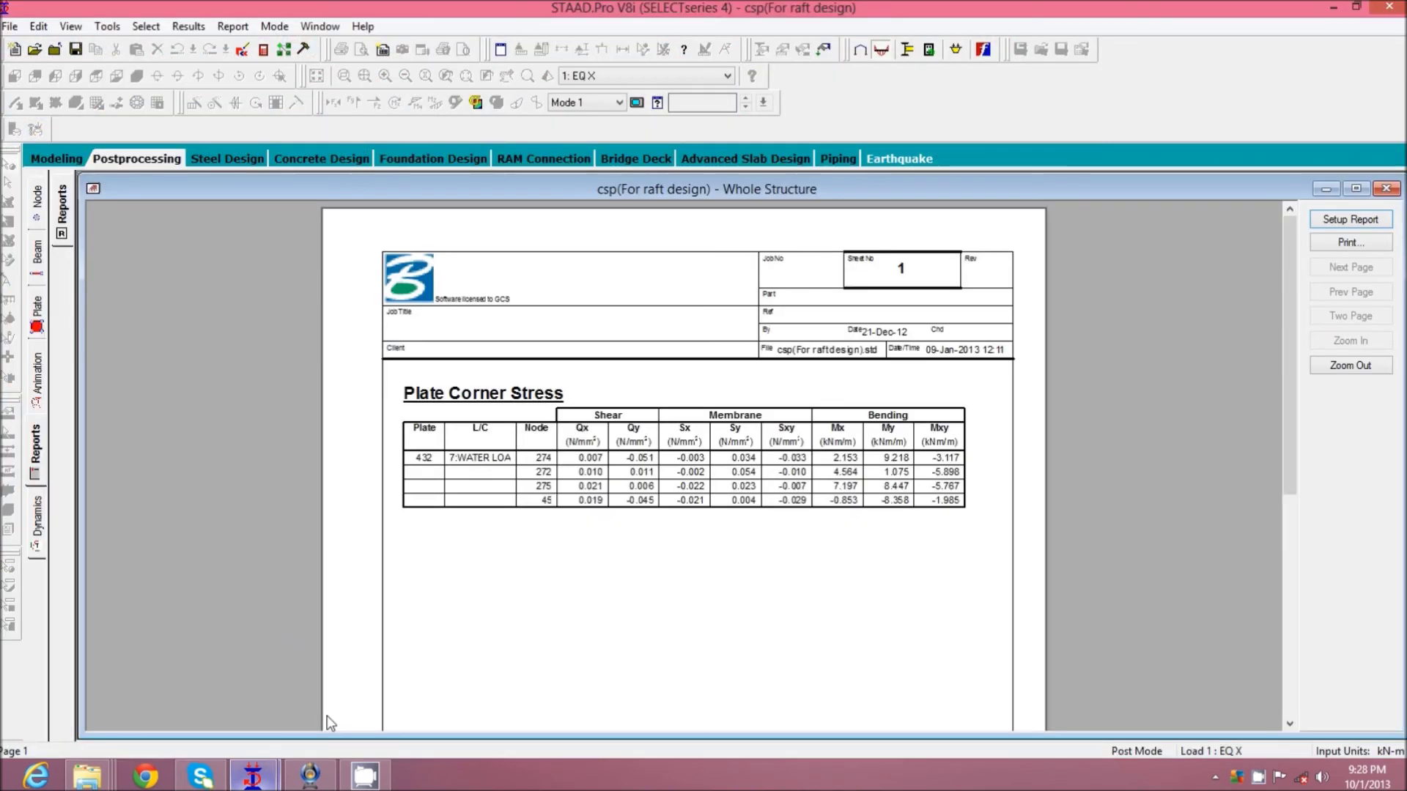
pyautogui.moveTo(54, 154)
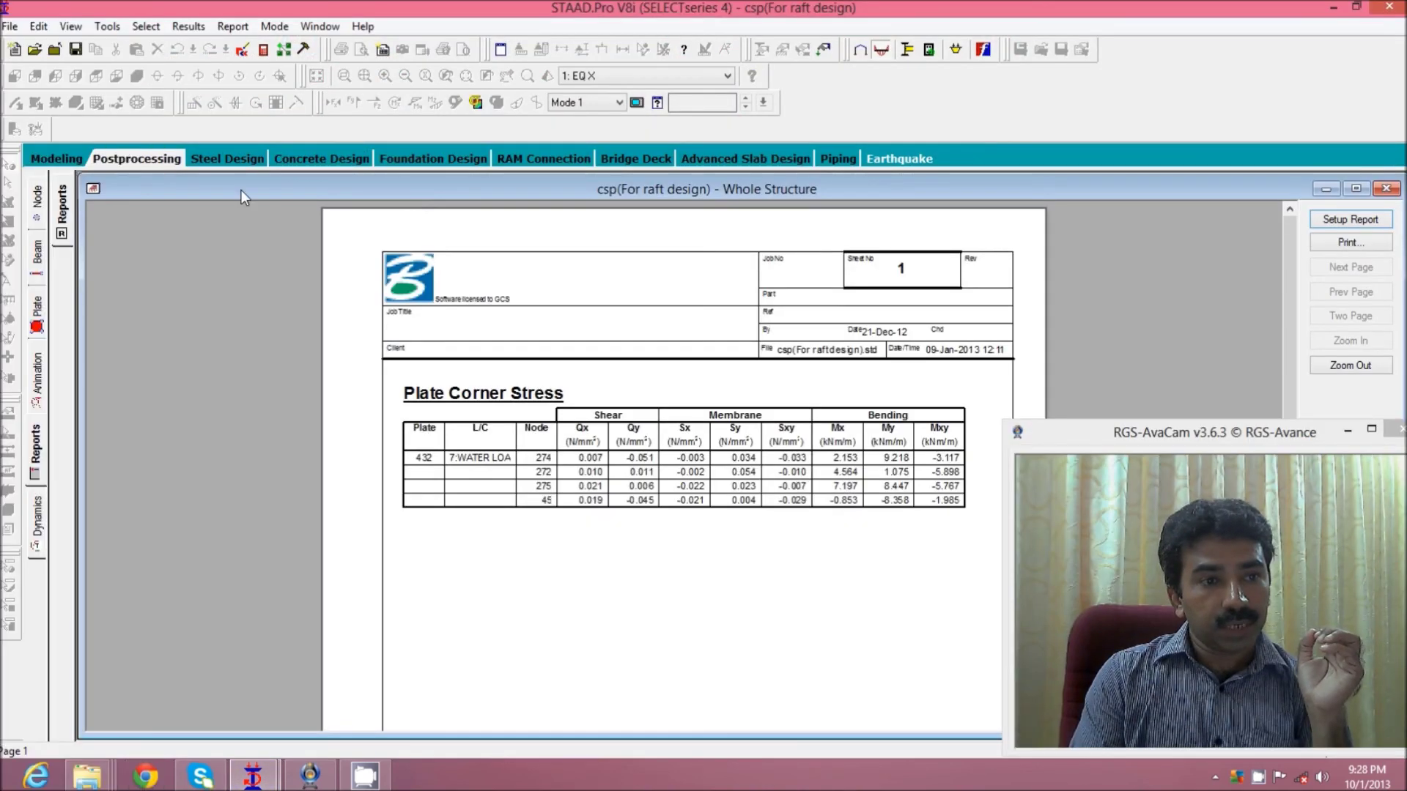
pyautogui.click(64, 160)
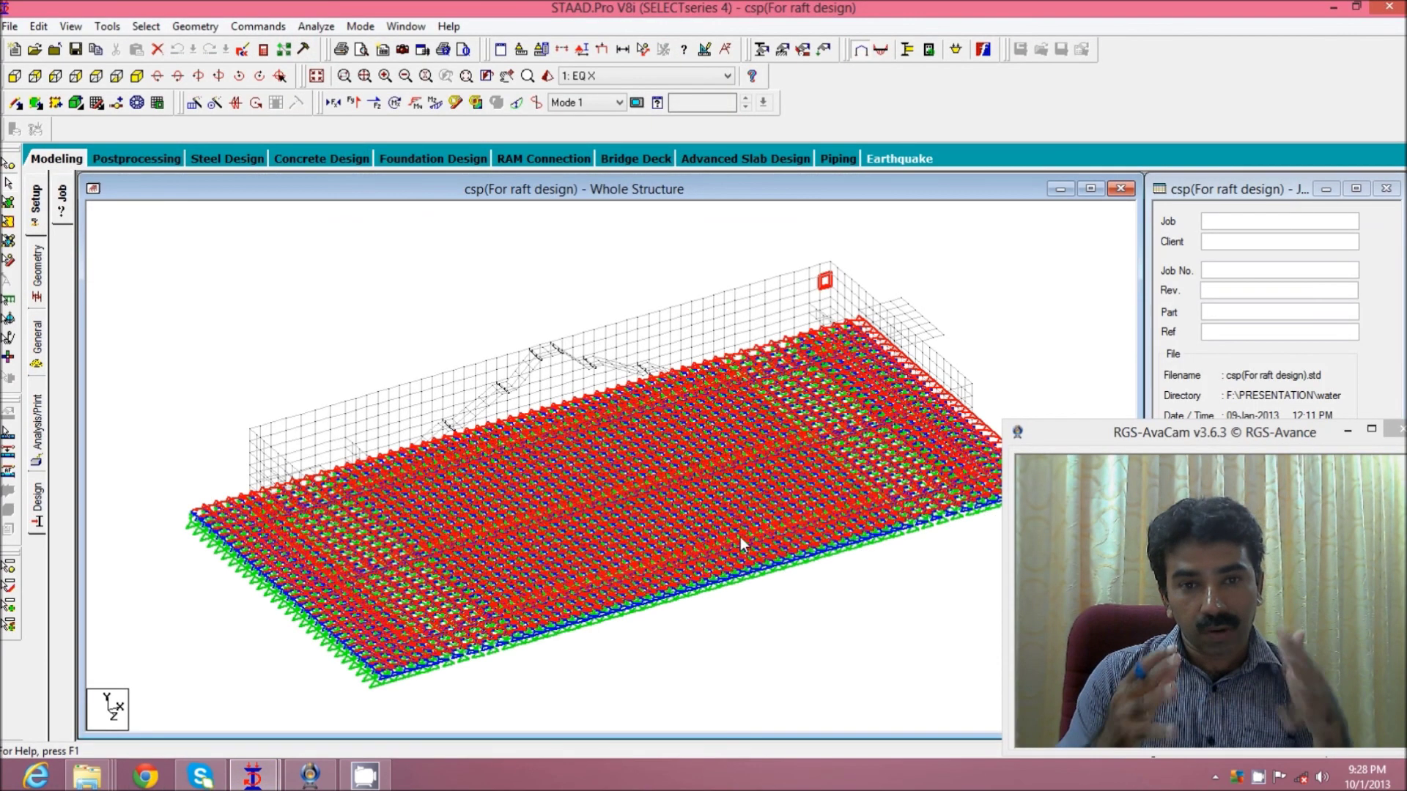